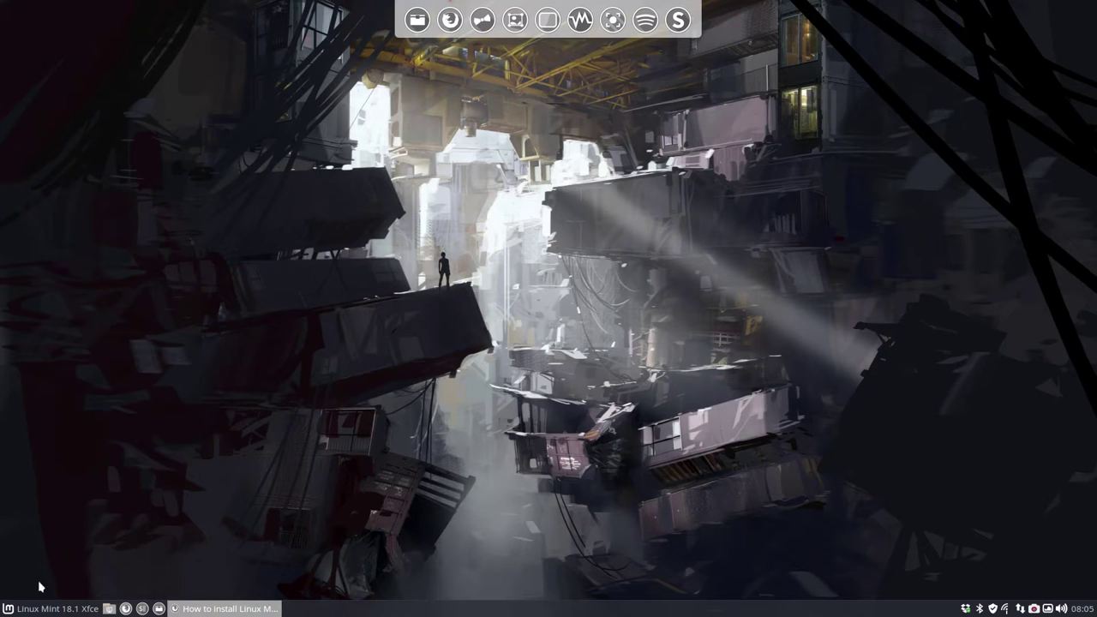
left_click(52, 609)
left_click(83, 423)
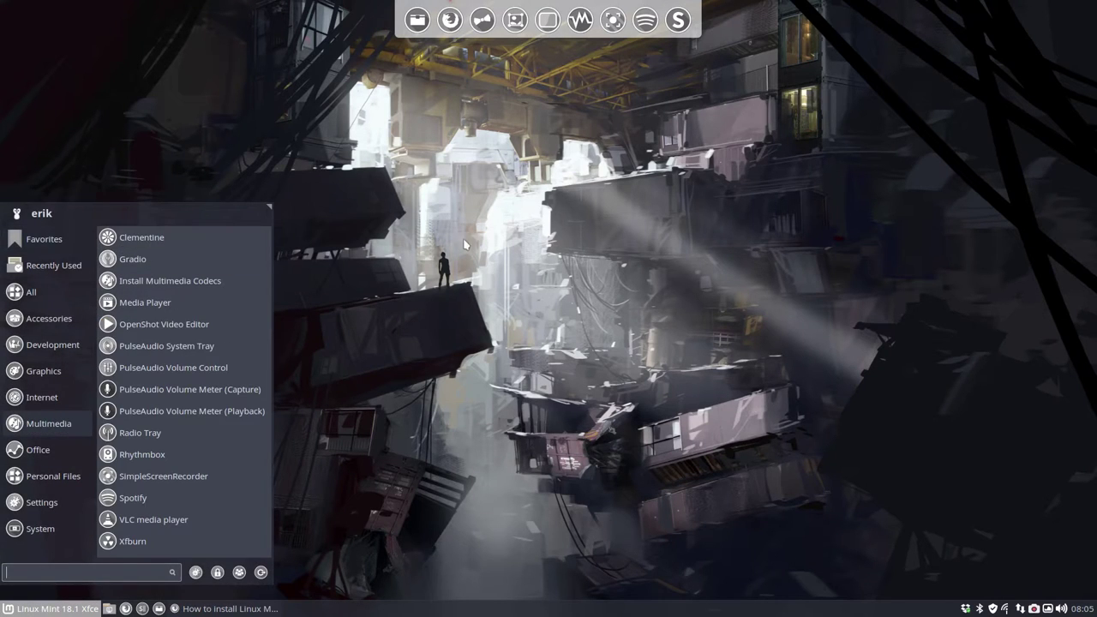
left_click(681, 233)
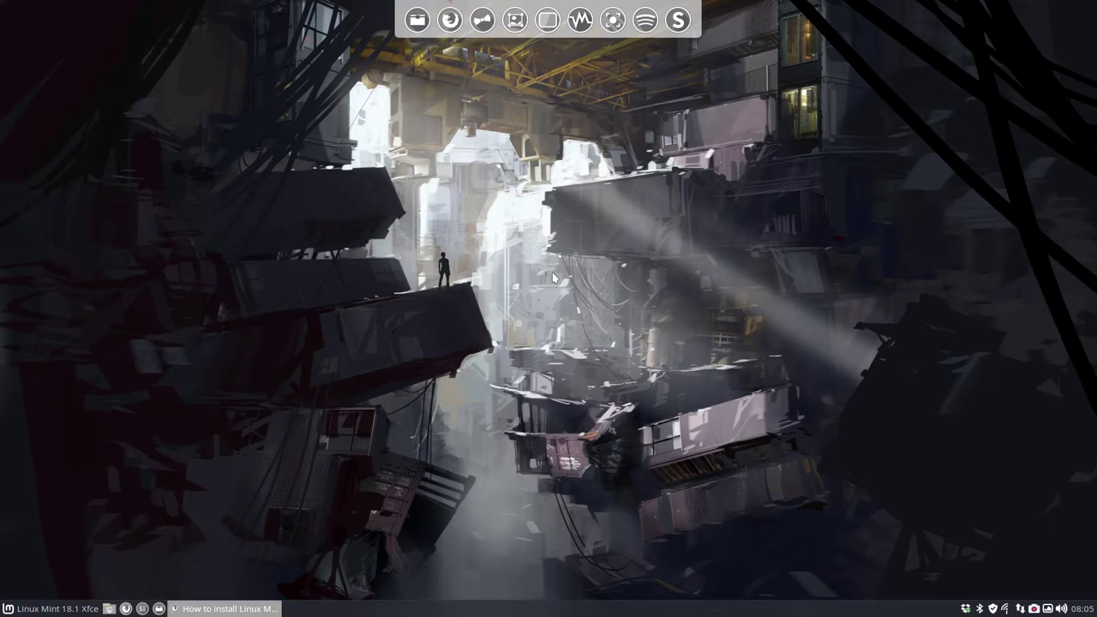
Step: Open the CompizConfig Settings Manager and reposition its window on the desktop
left_click(52, 609)
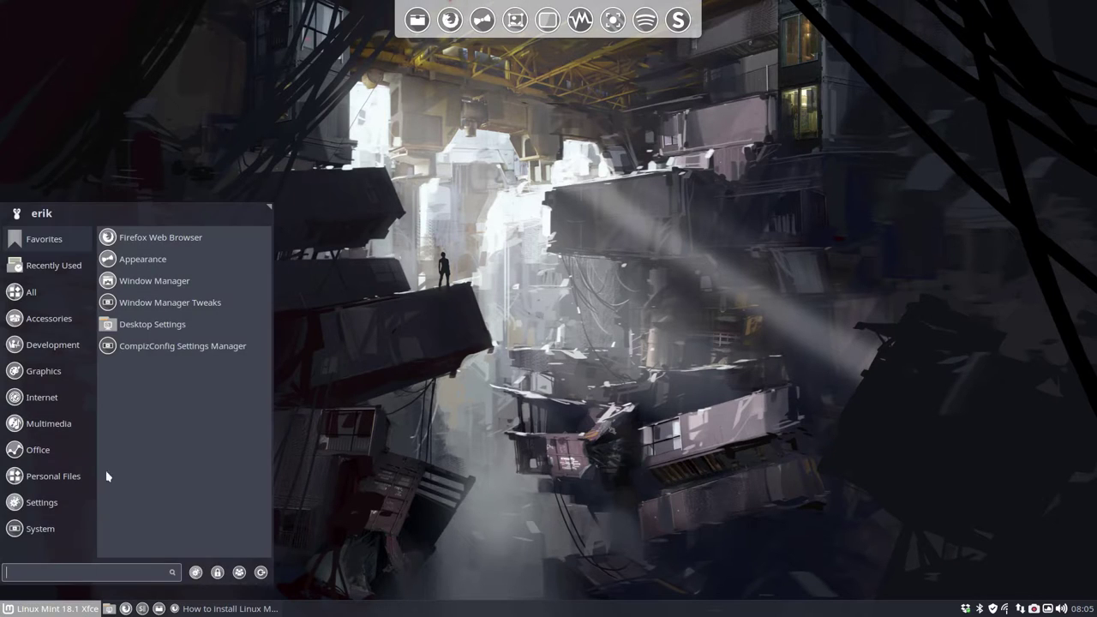
left_click(180, 347)
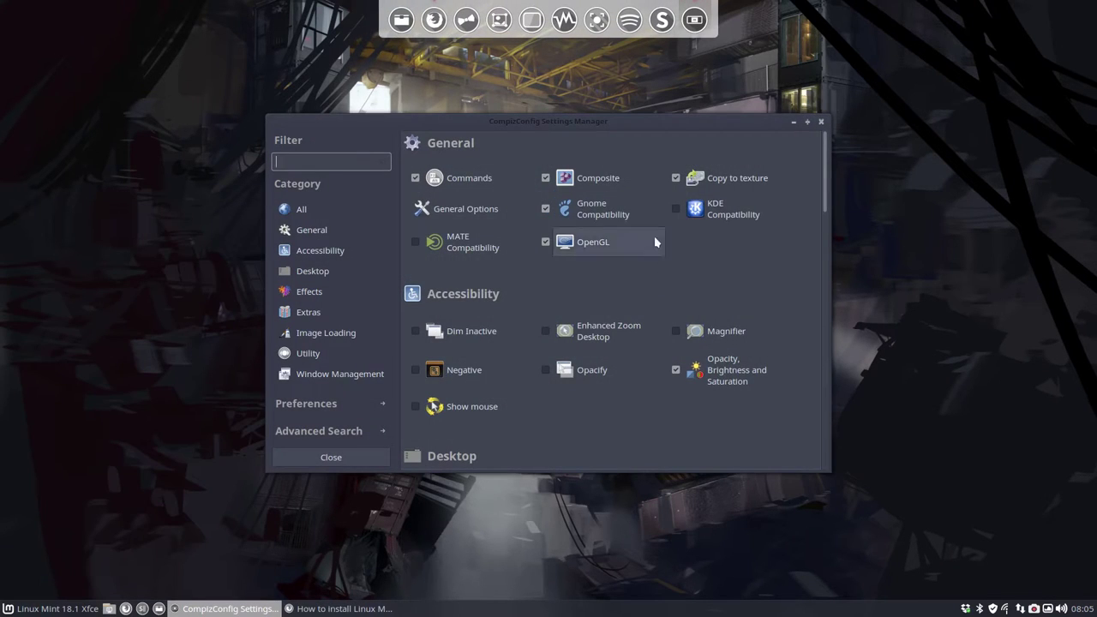
left_click_drag(620, 118, 657, 112)
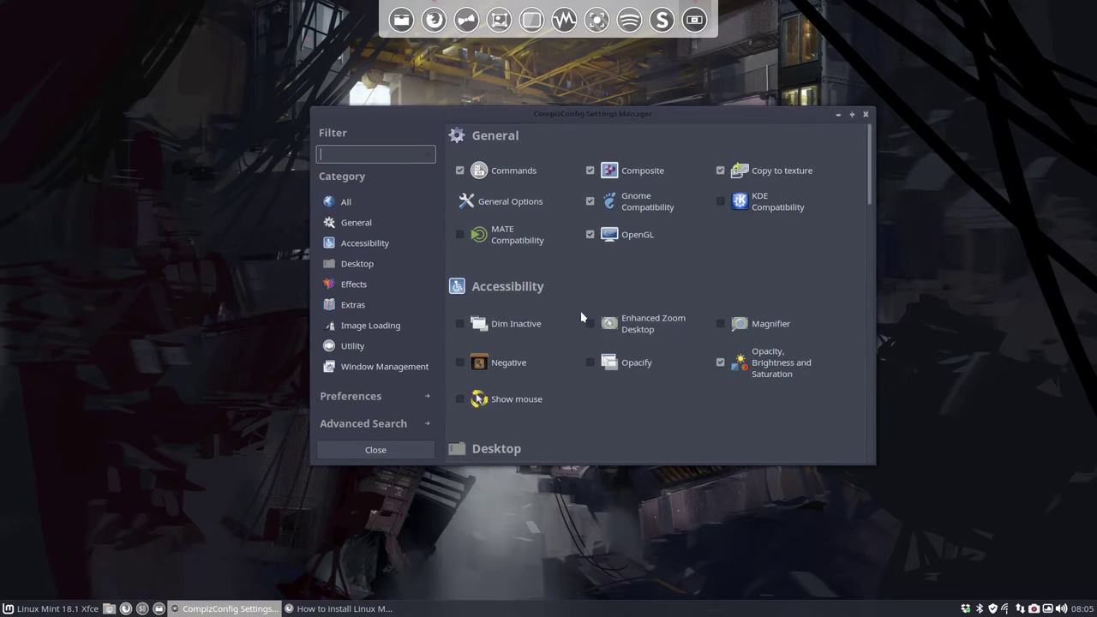
Step: Look through the Desktop and Effects plugins, view the Desktop Cube settings, and return to the plugin list
scroll(580, 317, "down", 5)
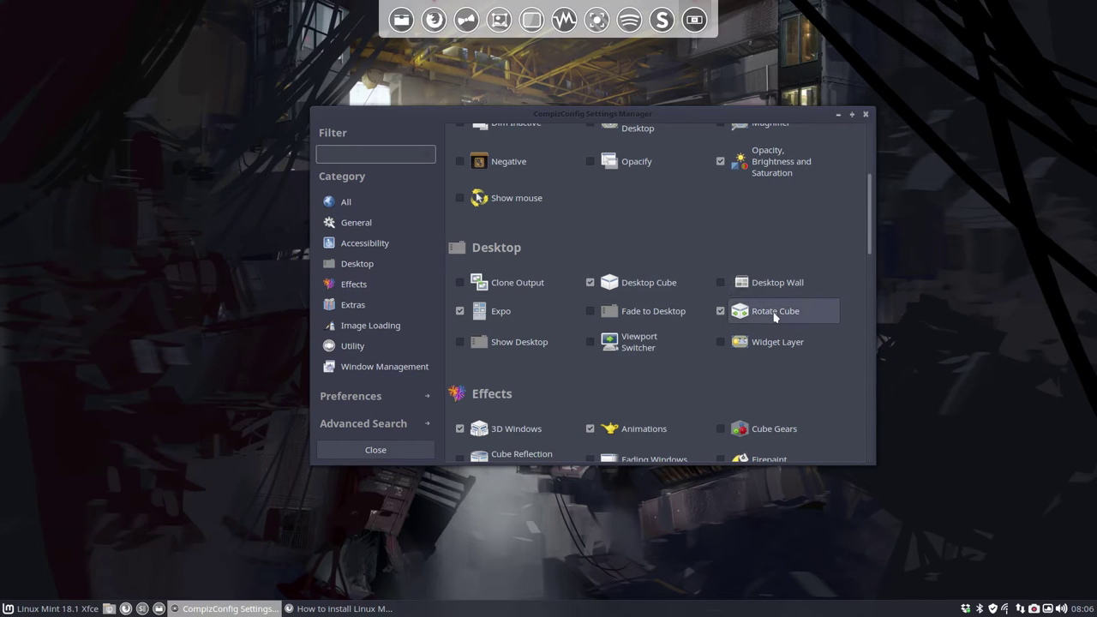
scroll(766, 309, "down", 3)
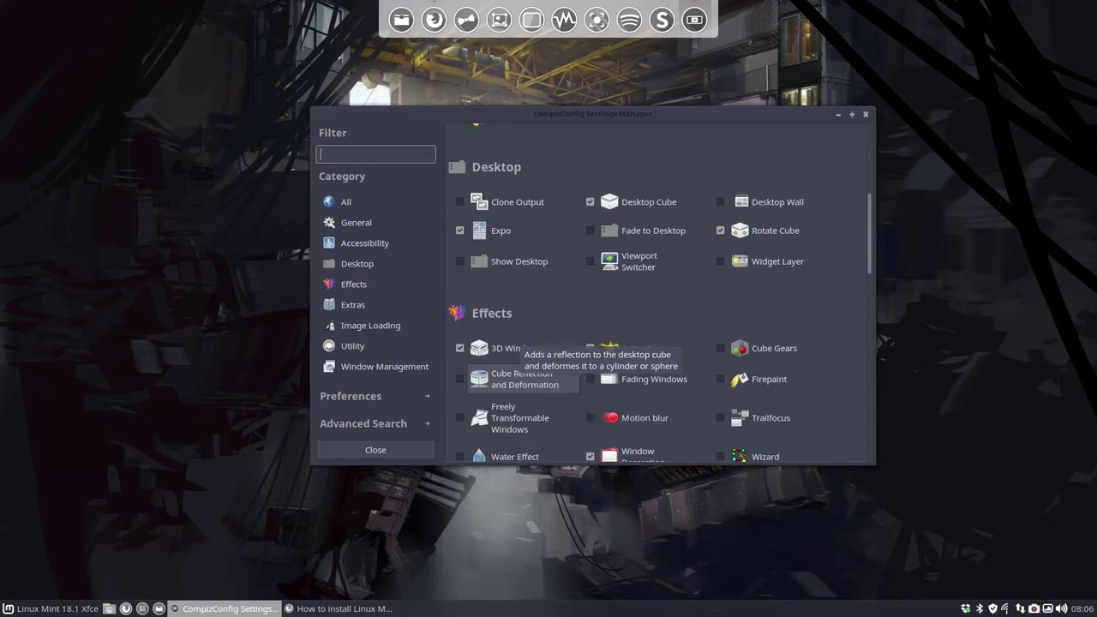
scroll(617, 245, "up", 5)
scroll(617, 245, "down", 2)
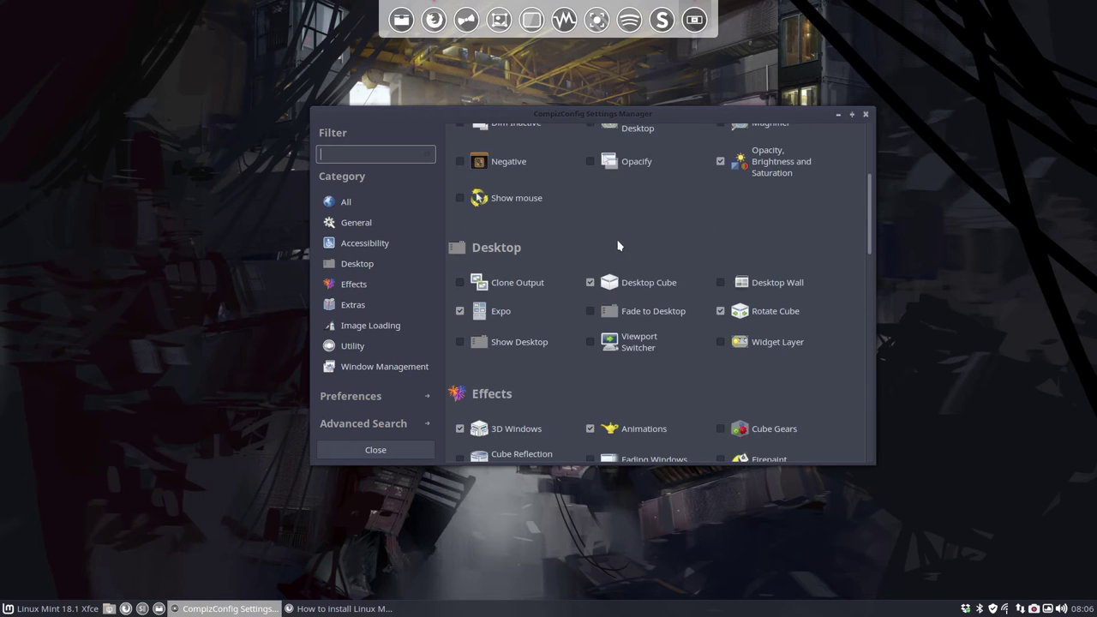
left_click(647, 290)
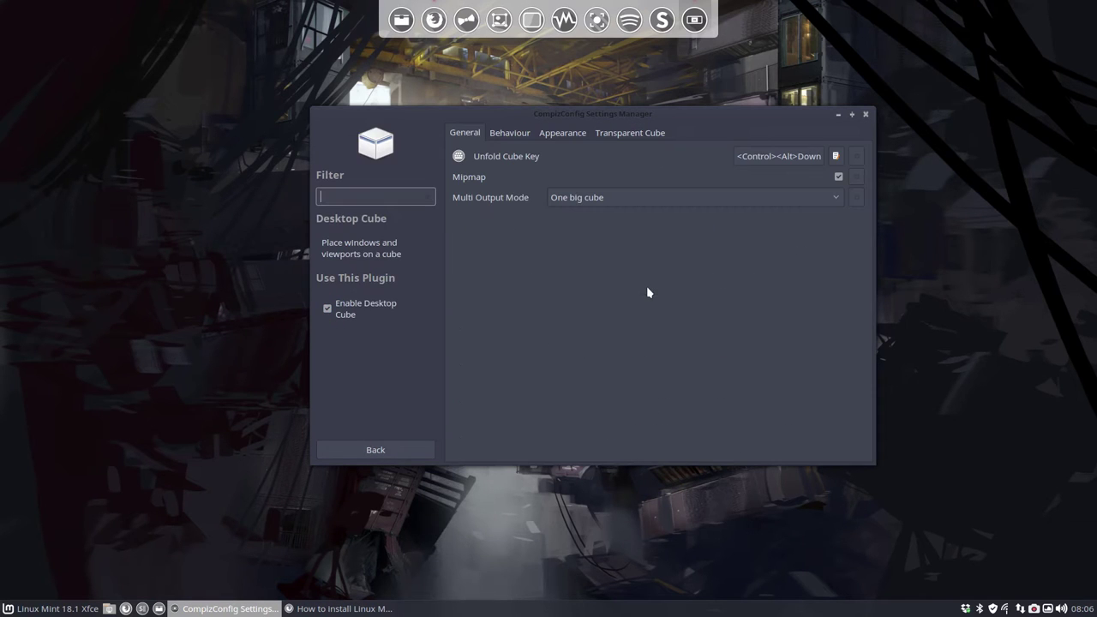
left_click(372, 451)
Step: Check the horizontal and vertical virtual desktop size in General Options, returning to the plugin list when done
scroll(607, 273, "up", 2)
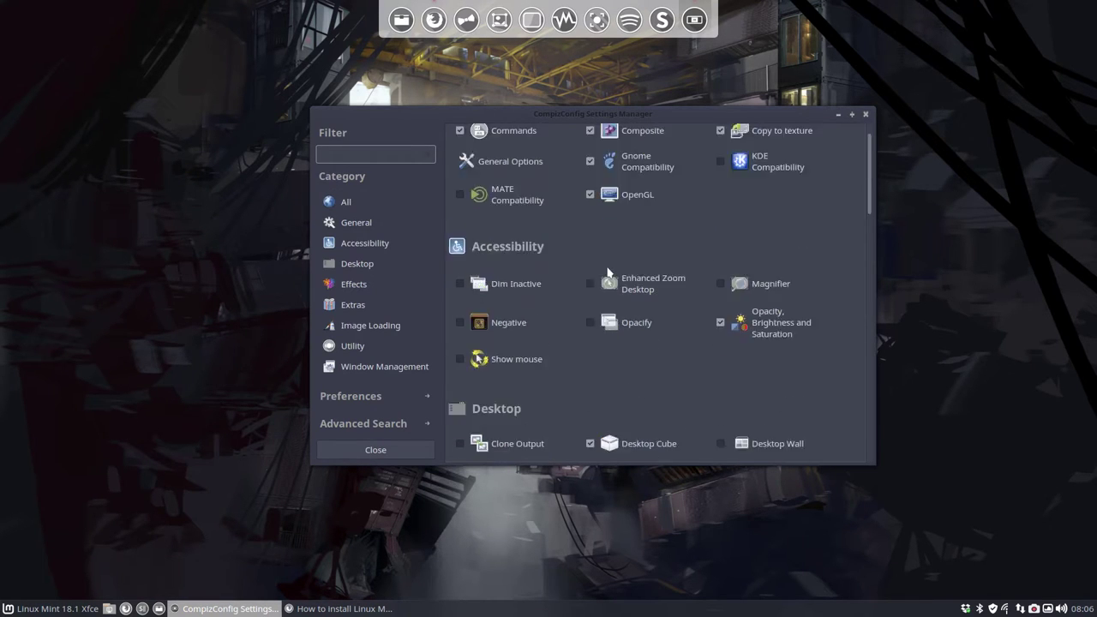
scroll(608, 272, "up", 1)
left_click(514, 202)
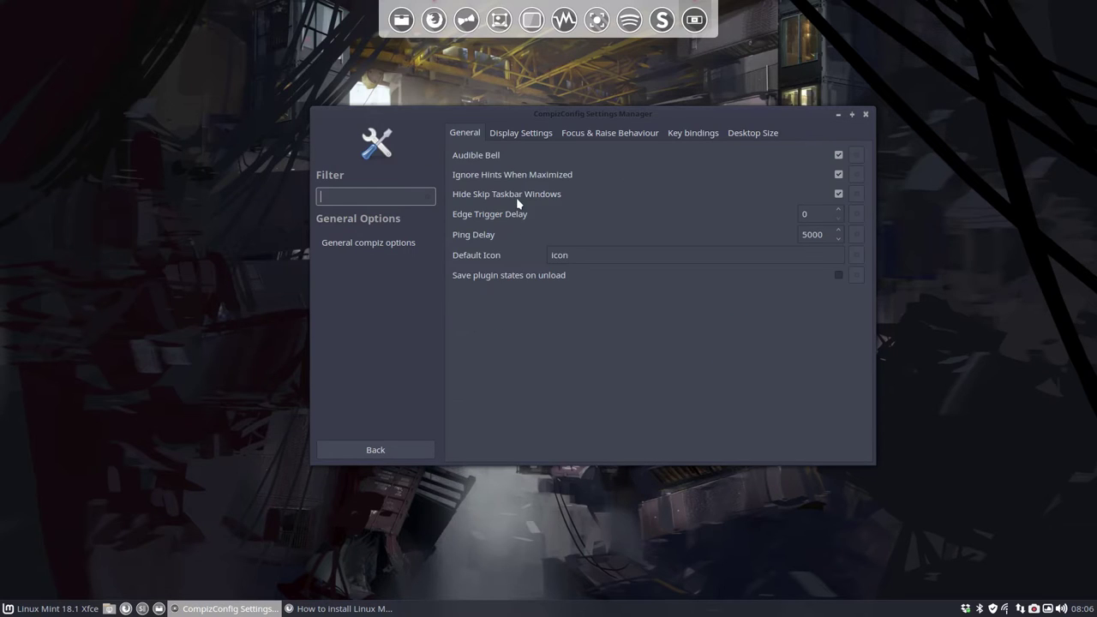
left_click(768, 133)
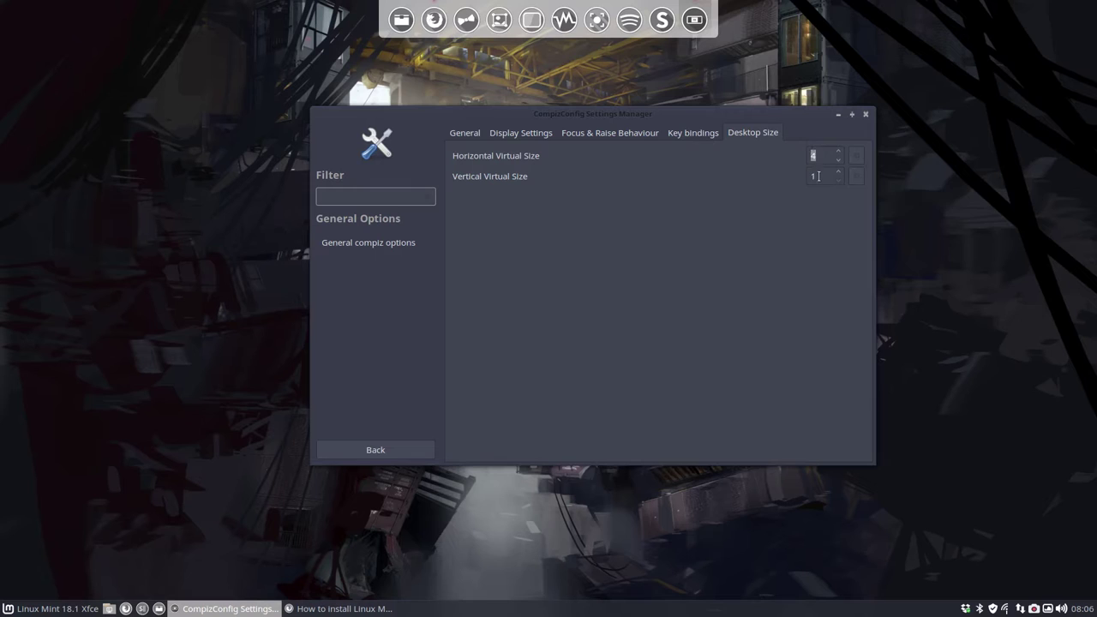
left_click(400, 449)
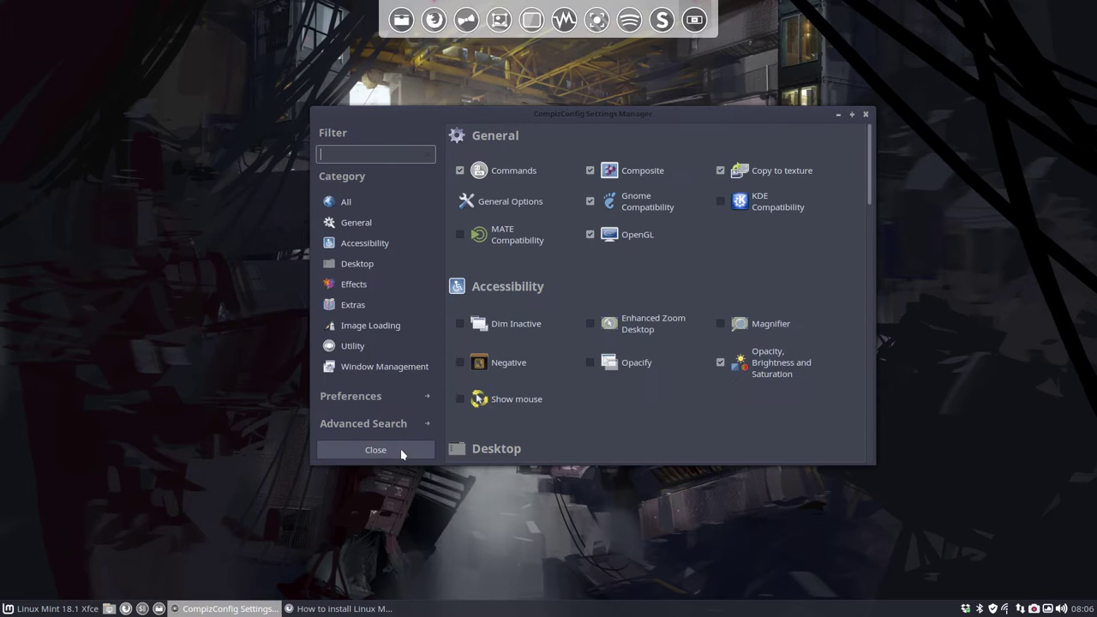
Step: Set the Desktop Cube plugin's Multi Output Mode to Multiple cubes and rotate the cube to preview it
scroll(661, 396, "down", 3)
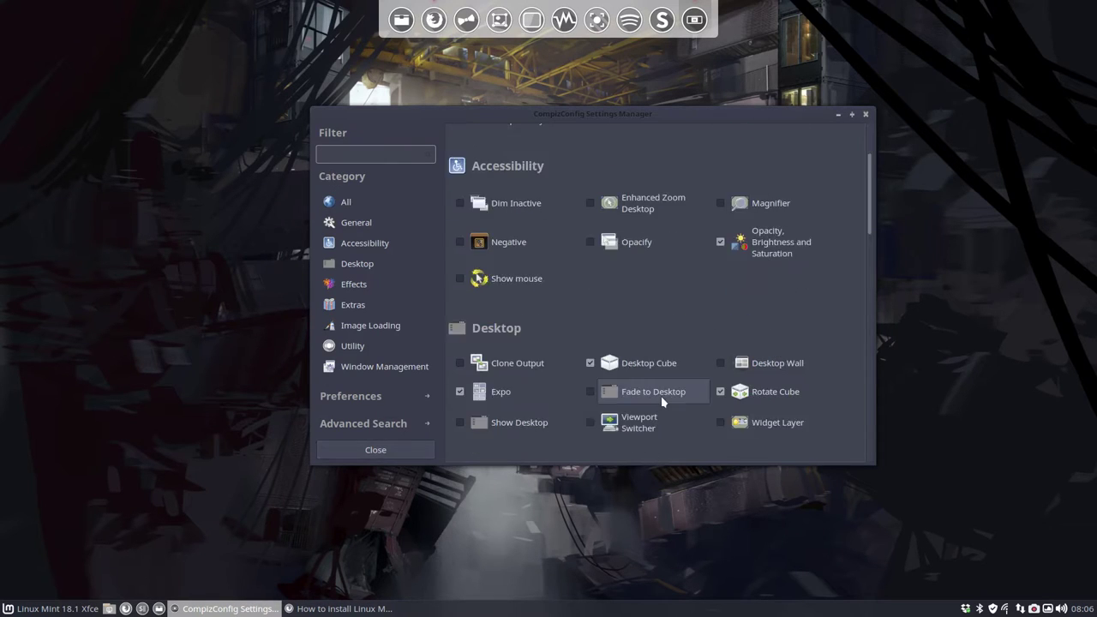
scroll(661, 396, "down", 1)
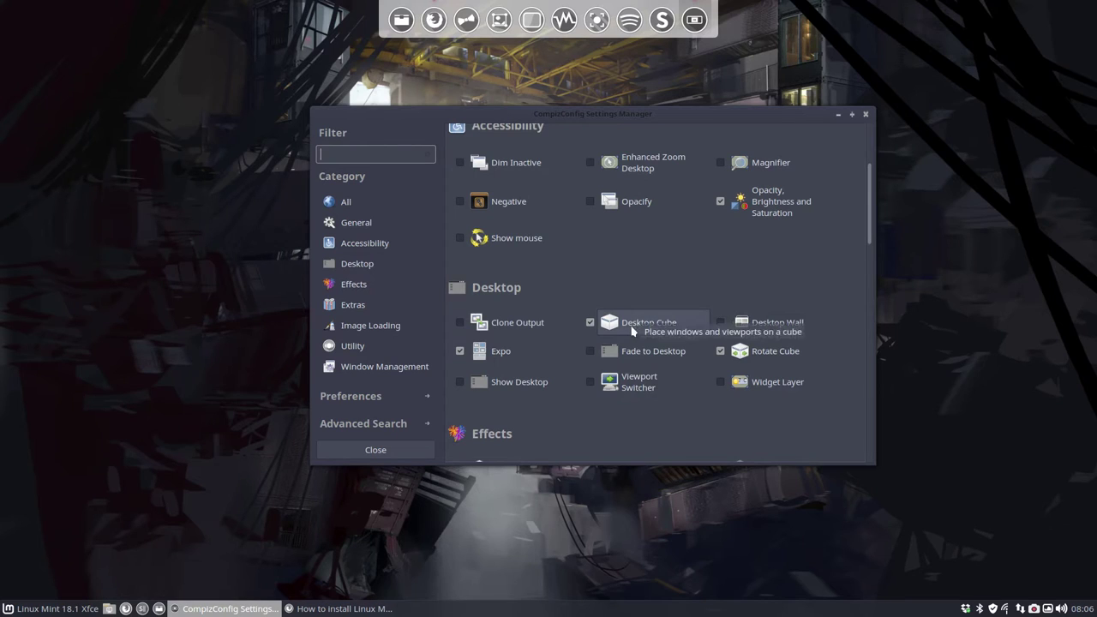
left_click(634, 322)
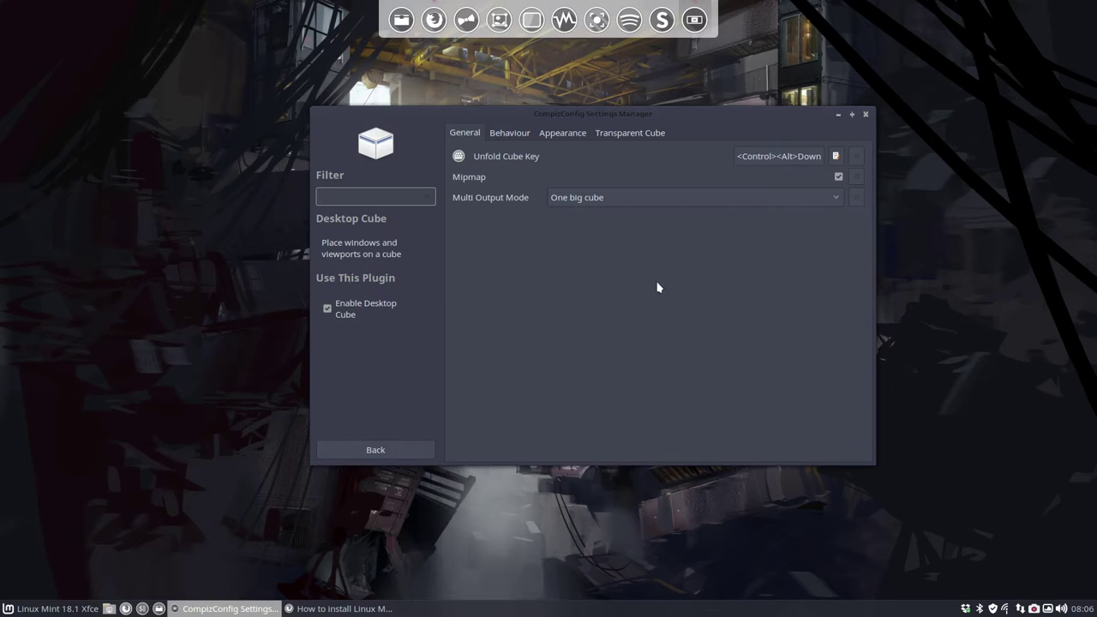
left_click(600, 199)
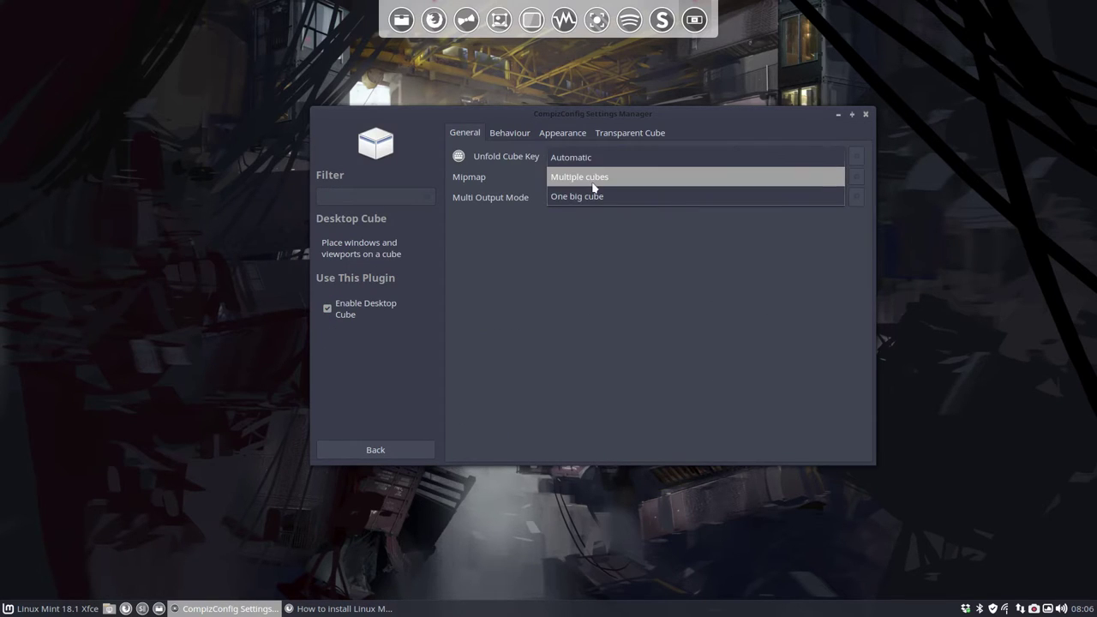
left_click(593, 178)
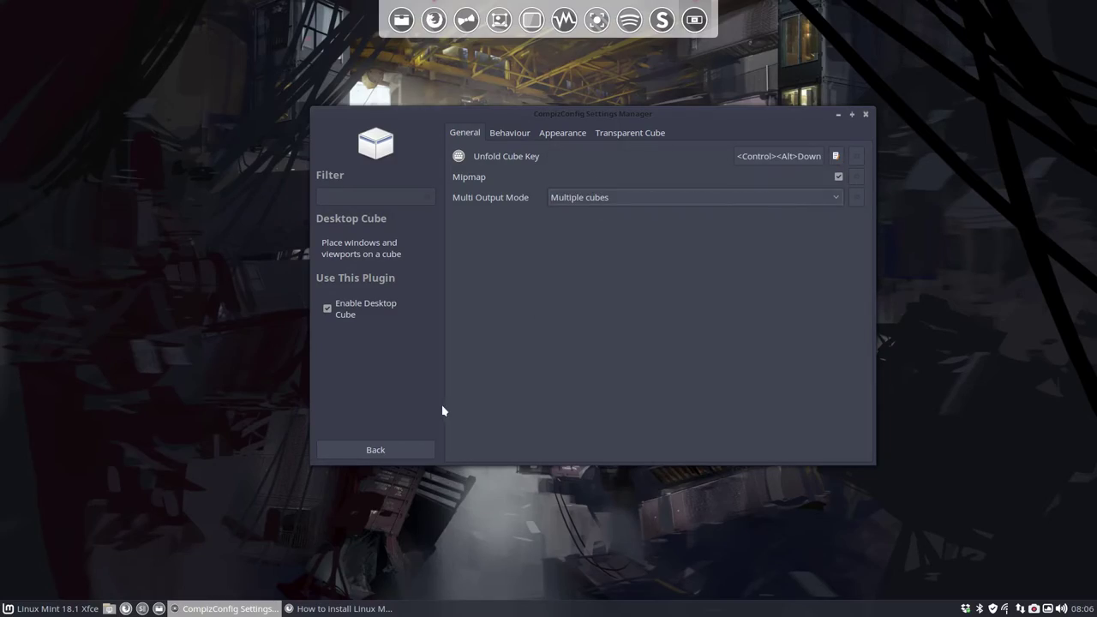
left_click_drag(139, 360, 600, 446)
Step: Try the Automatic Multi Output Mode for the Desktop Cube, and set it back to One big cube
left_click(577, 199)
left_click(595, 177)
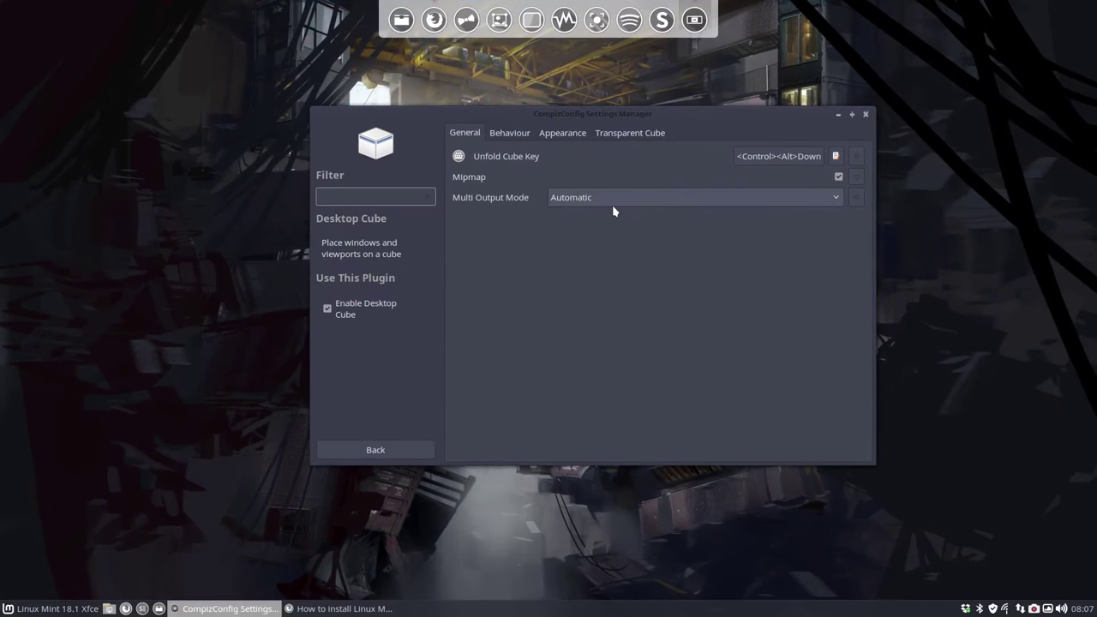
left_click(611, 199)
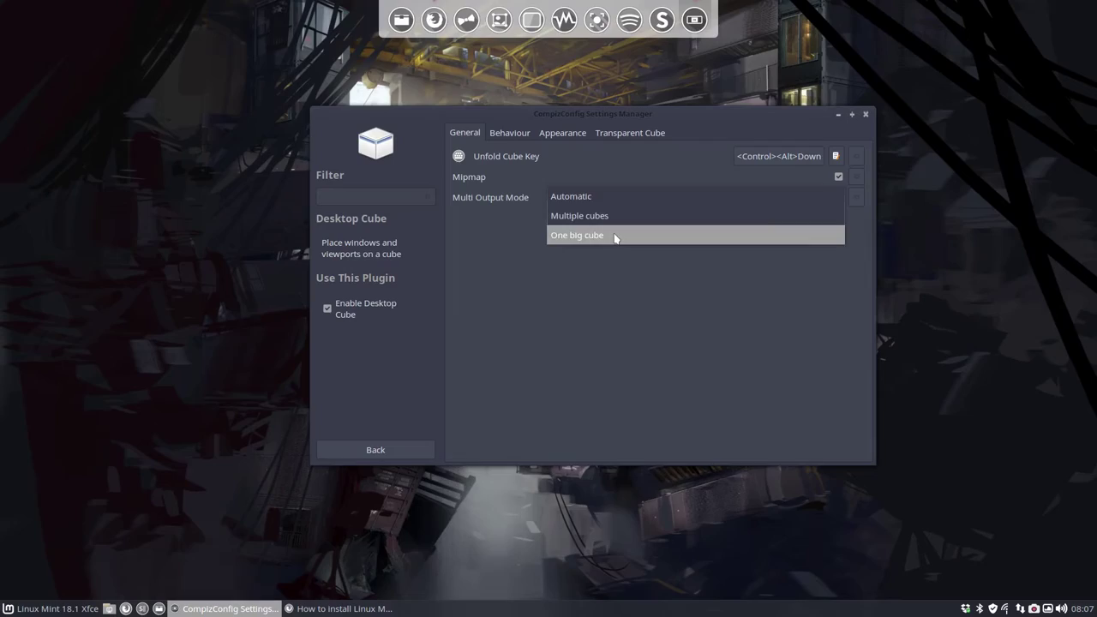
left_click(615, 237)
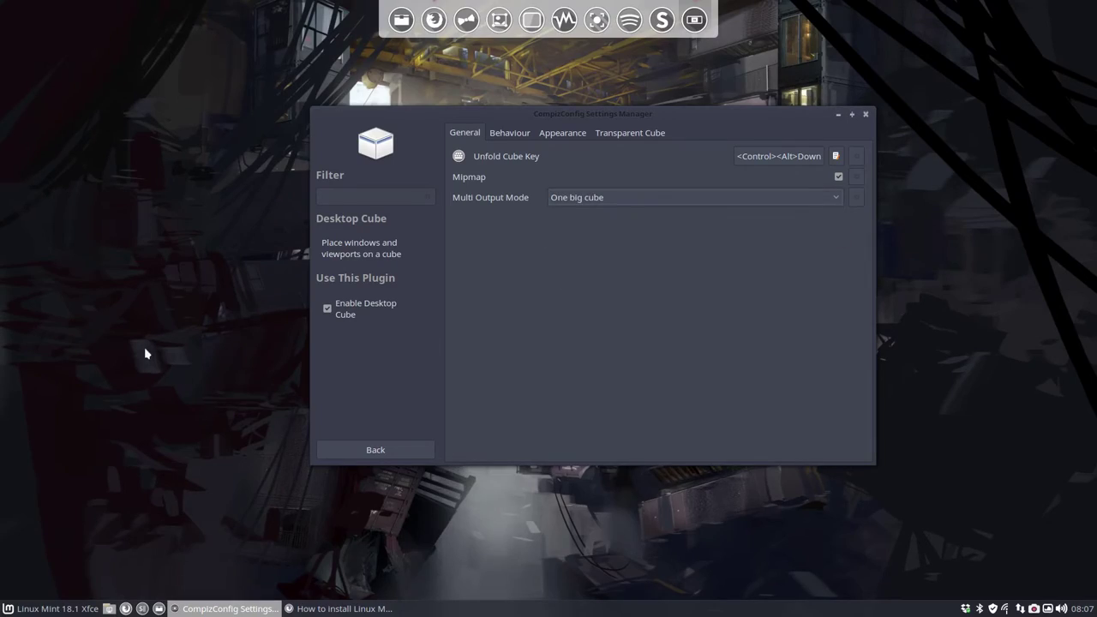
Step: Rotate the desktop cube and unfold it to preview the workspaces
left_click_drag(146, 354, 403, 369)
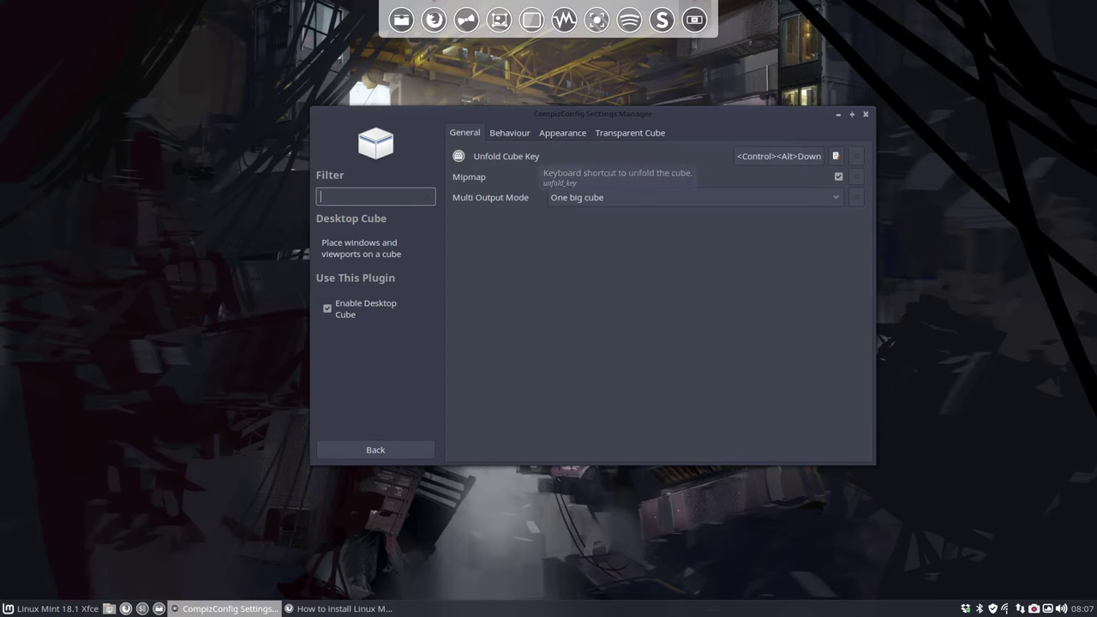
key("ctrl+alt+Down")
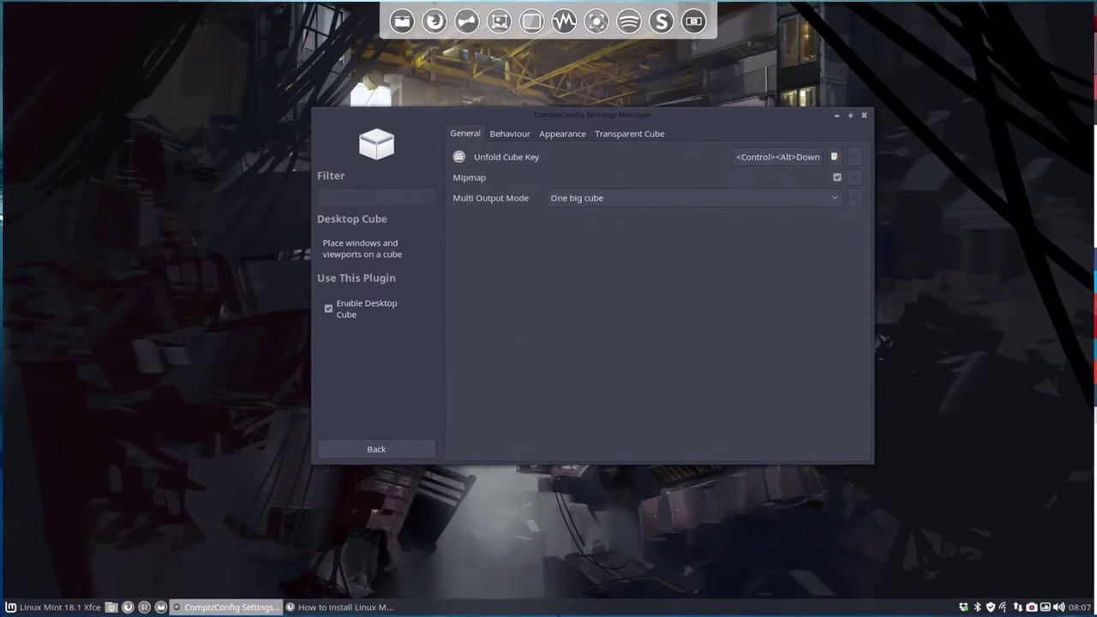
Step: Enable Inside Cube in the Desktop Cube behaviour settings and rotate the workspaces to preview the view from inside
left_click(514, 133)
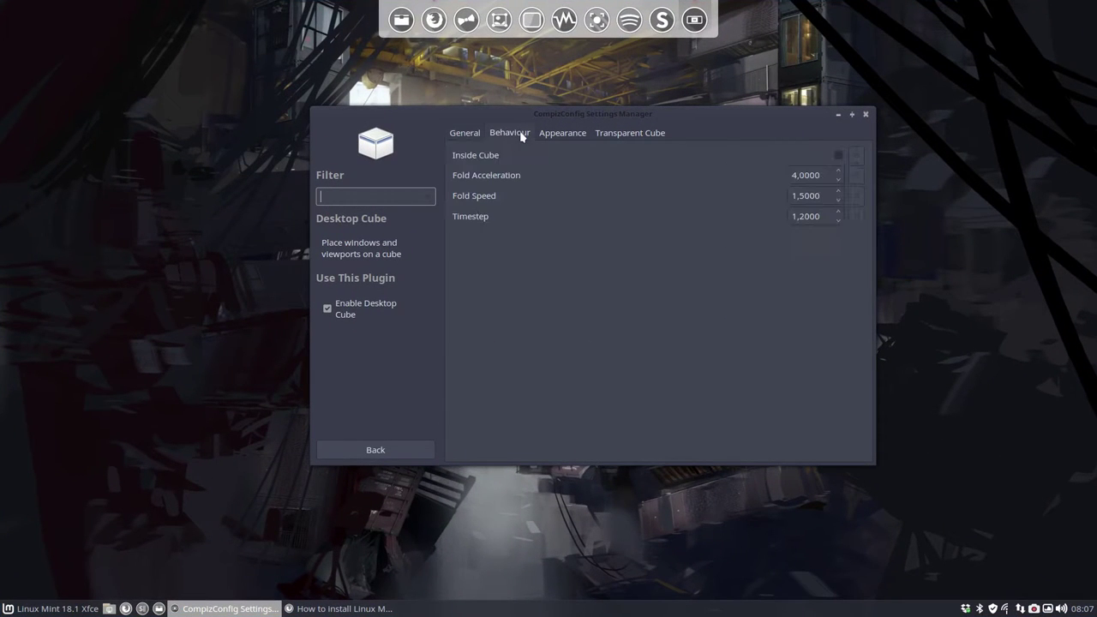
left_click(838, 155)
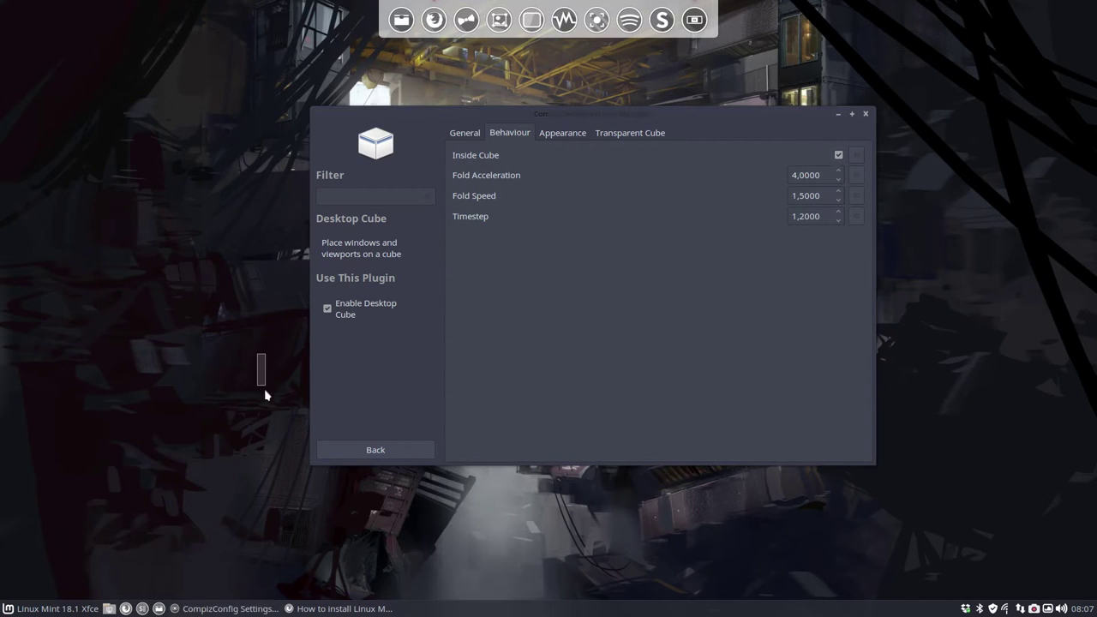
key("ctrl+alt+Right")
left_click_drag(549, 309, 1026, 336)
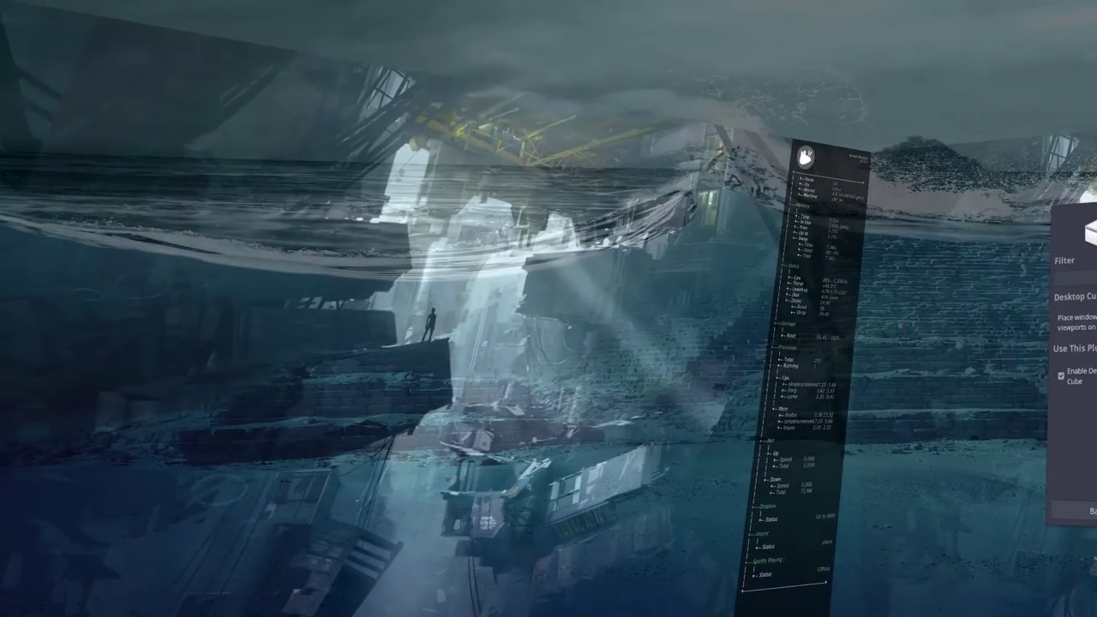
left_click_drag(806, 326, 531, 279)
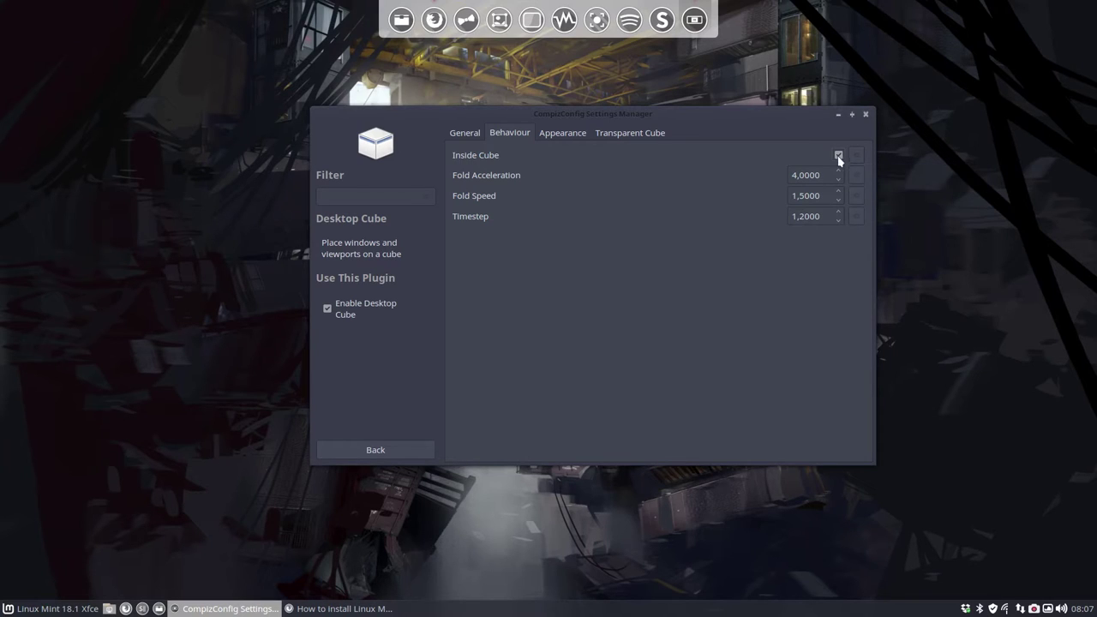
Step: Set the Desktop Cube's top cap color to the grey #888888
left_click(574, 135)
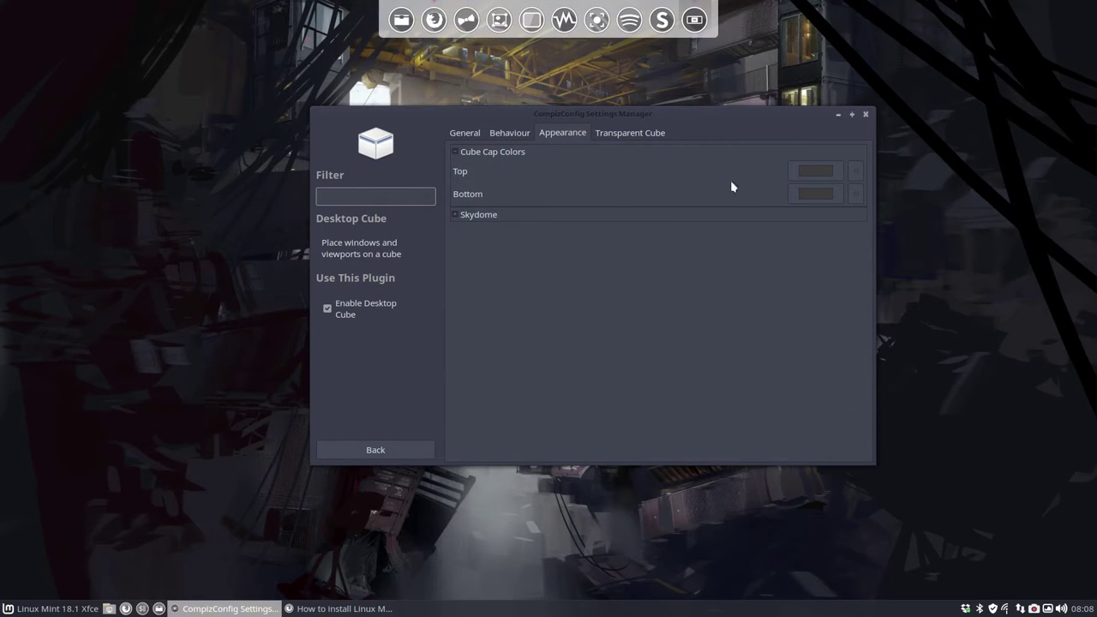
left_click(816, 170)
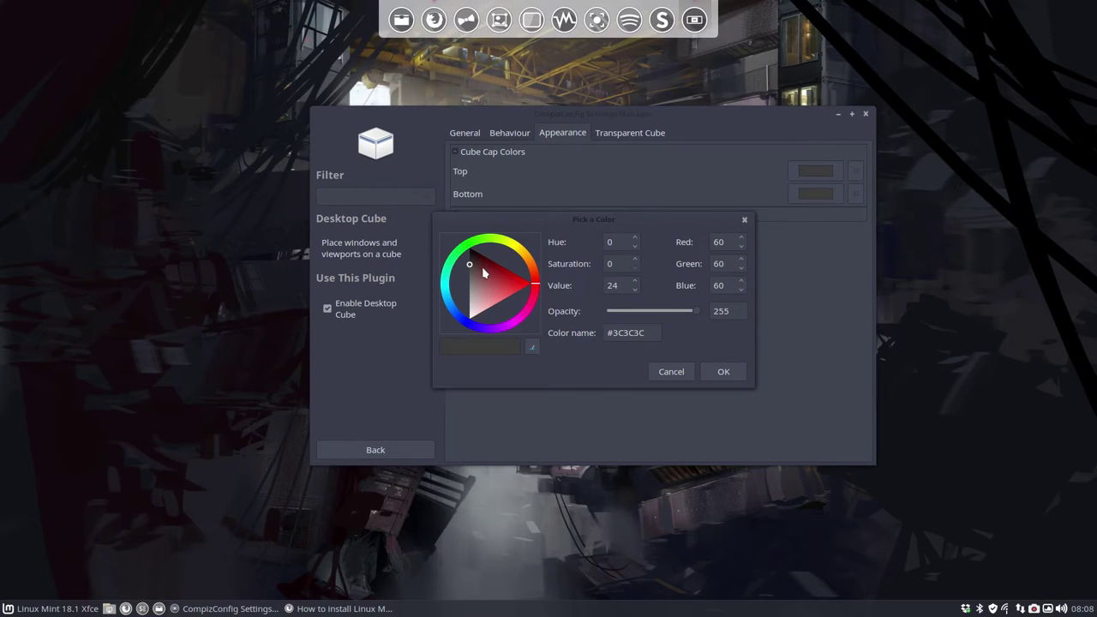
mouse_move(482, 268)
left_mouse_down()
mouse_move(489, 258)
mouse_move(469, 285)
left_mouse_up()
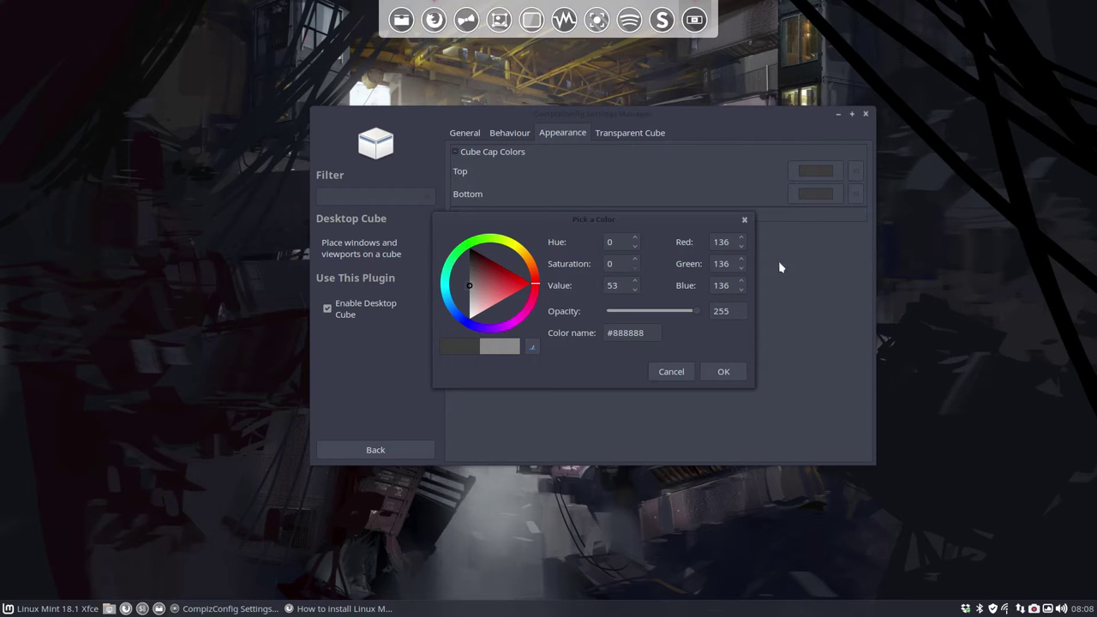
left_click(723, 375)
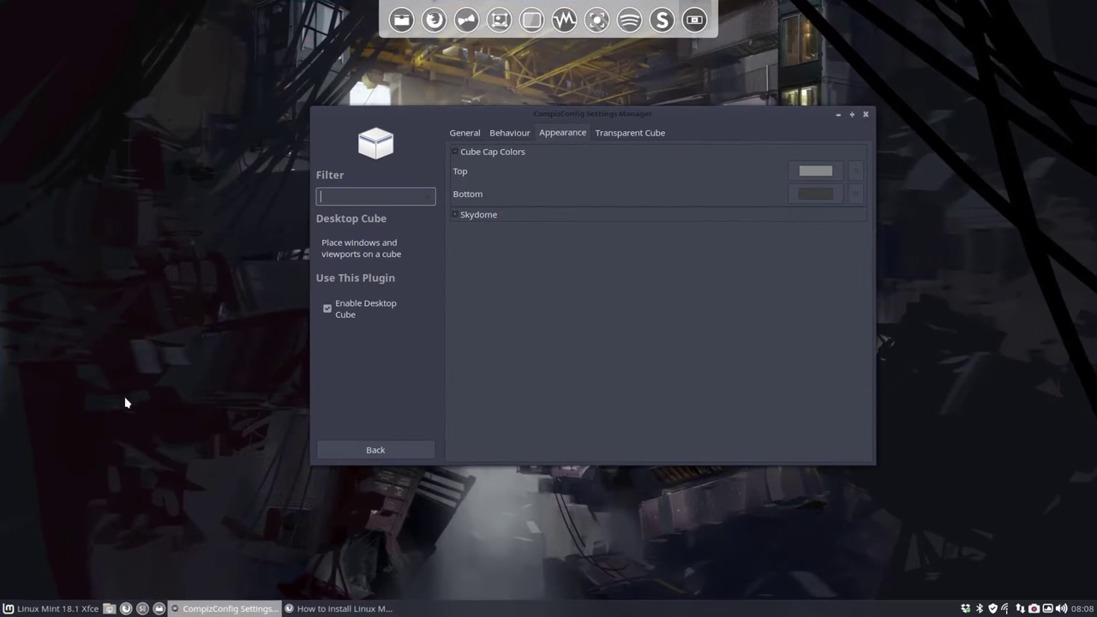
Step: Try the Skydome settings with Animate Skydome enabled, rotating the desktop cube to preview the background
left_click(455, 214)
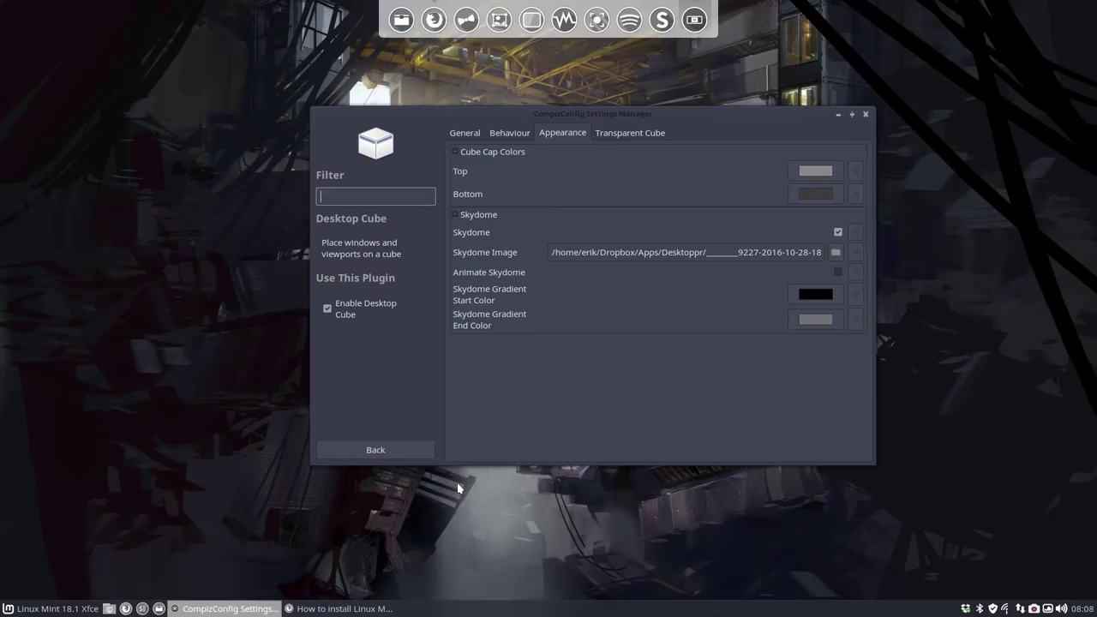
left_click_drag(452, 494, 514, 386)
left_click(839, 273)
left_click_drag(189, 344, 90, 431)
left_click(838, 274)
Step: Adjust the Opacity During Rotation value in the Transparent Cube settings
left_click(645, 132)
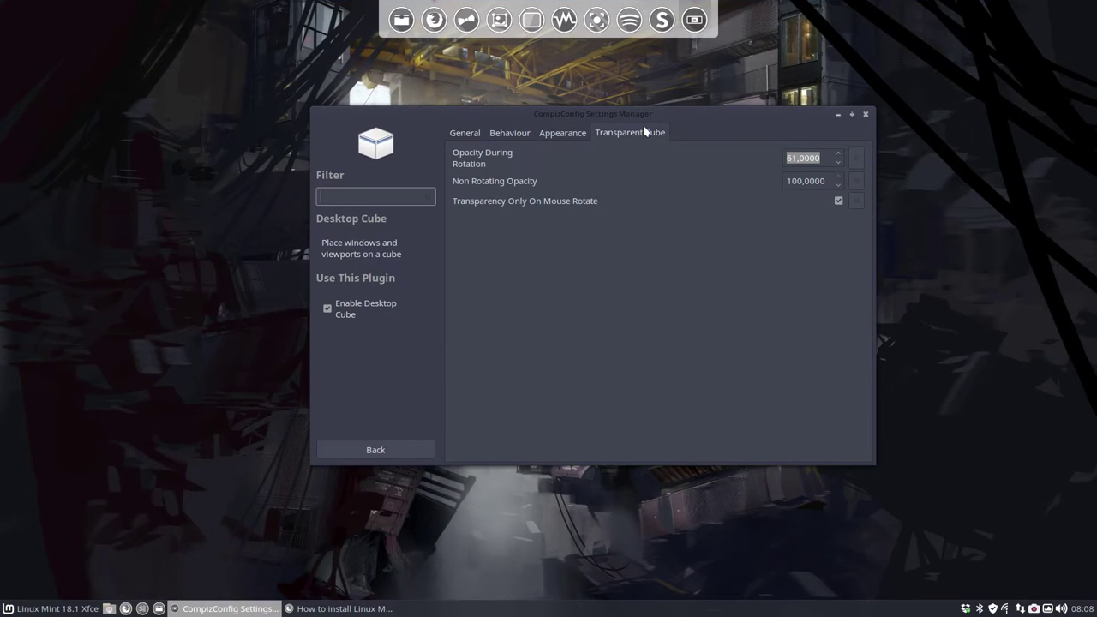
left_click(837, 156)
Step: Open the Rotate Cube plugin settings and review its additional settings and the Rotate cube bindings
left_click(375, 453)
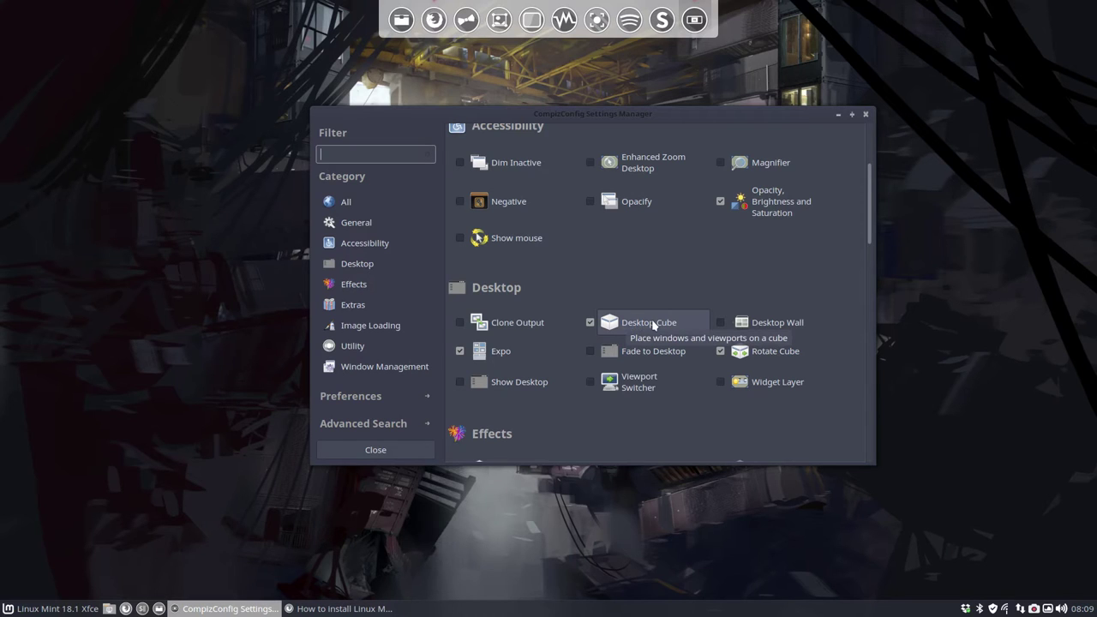
left_click(754, 351)
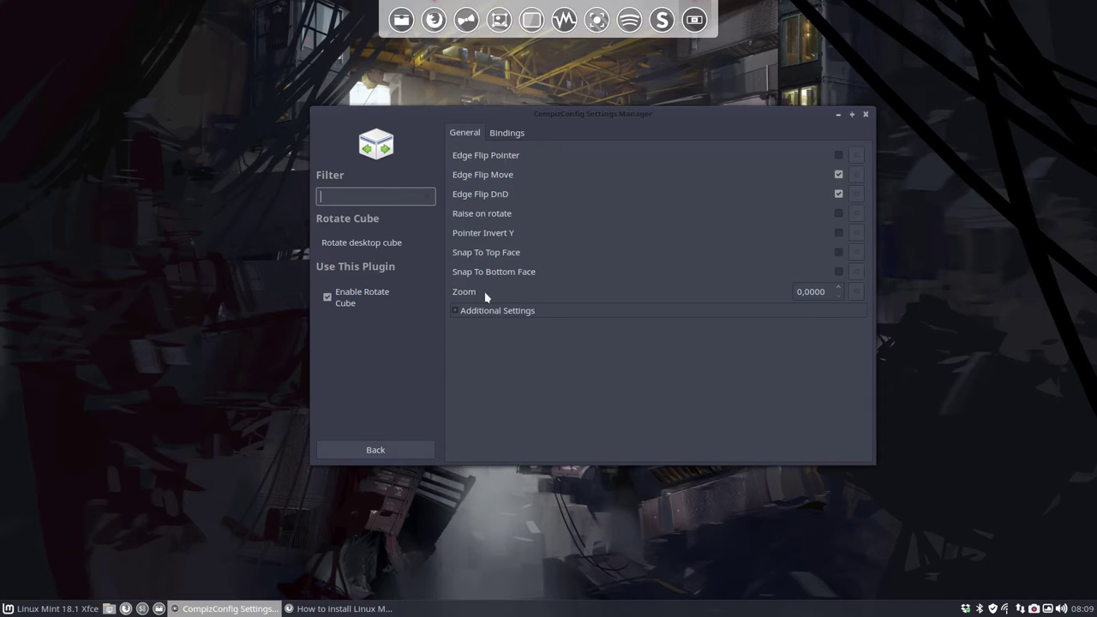
left_click(457, 313)
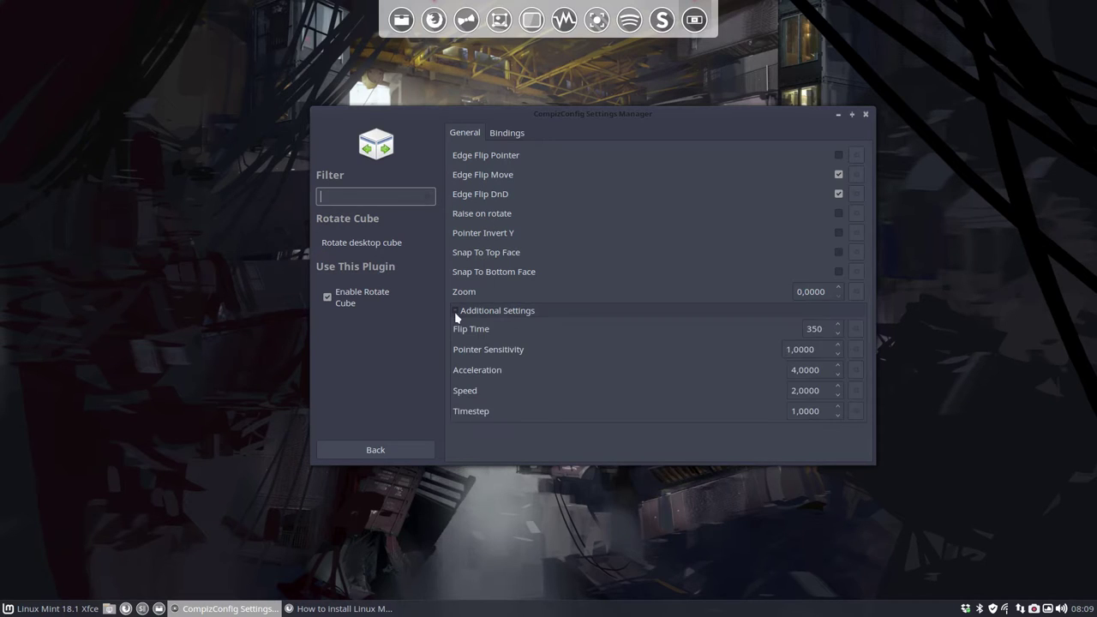
left_click(508, 134)
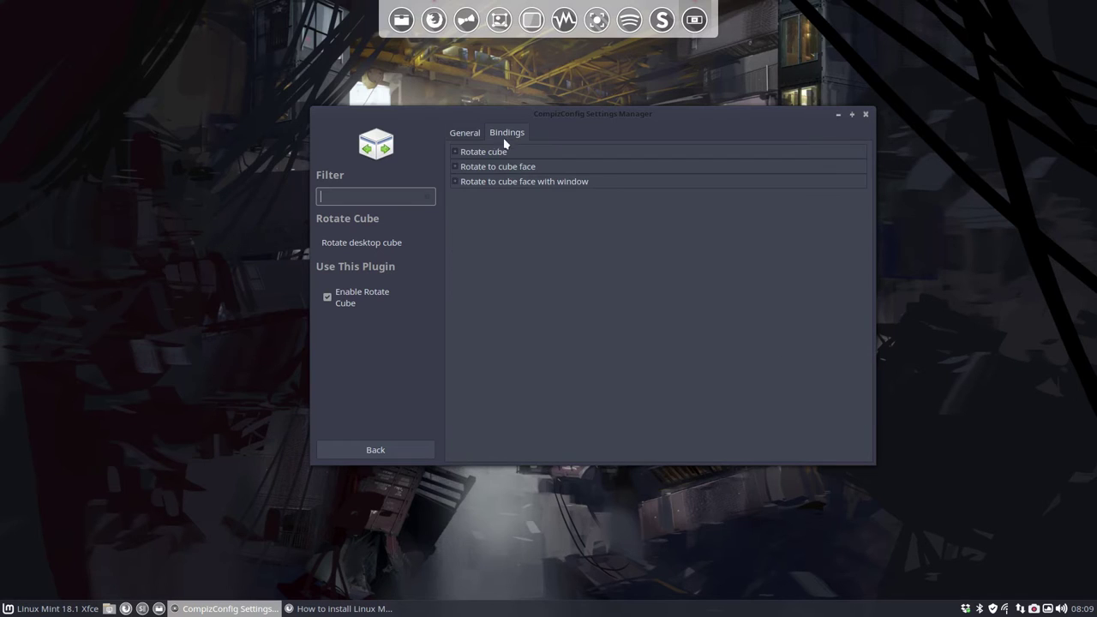
left_click(456, 152)
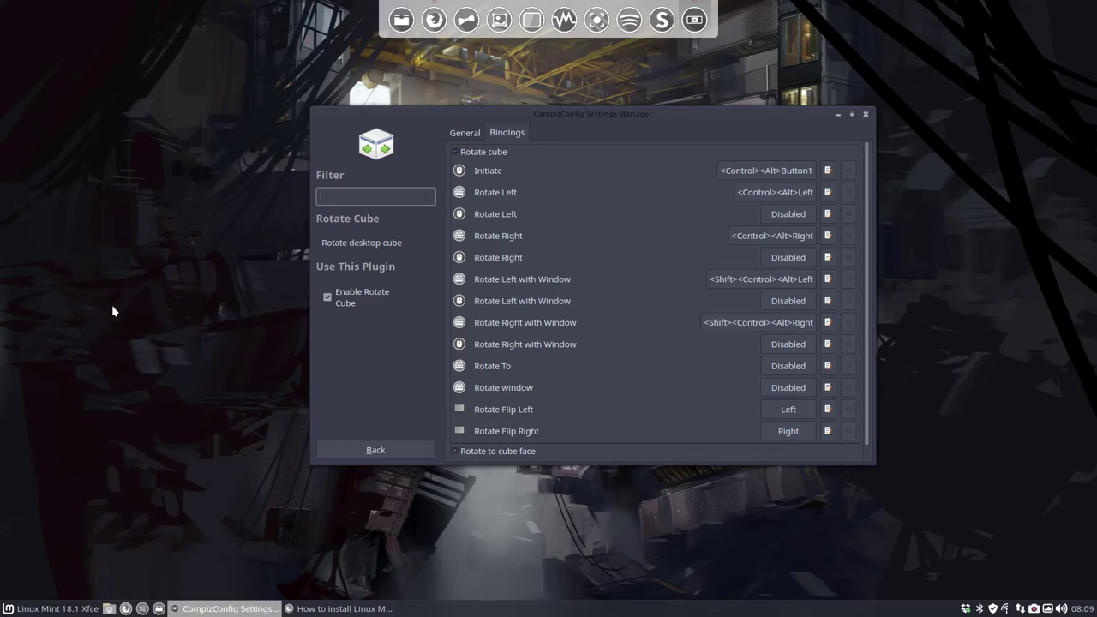
Step: Test the Rotate Cube bindings by rotating the cube freely and switching between the neighbouring workspaces in both directions
key("ctrl+alt+Right")
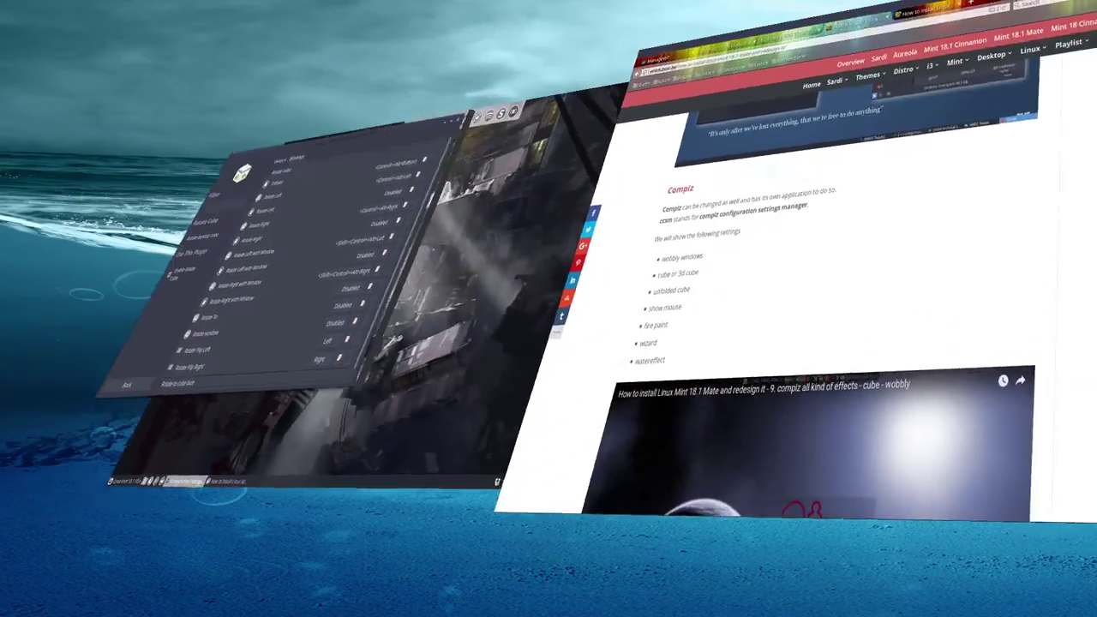
left_click_drag(343, 257, 540, 258, "ctrl+alt")
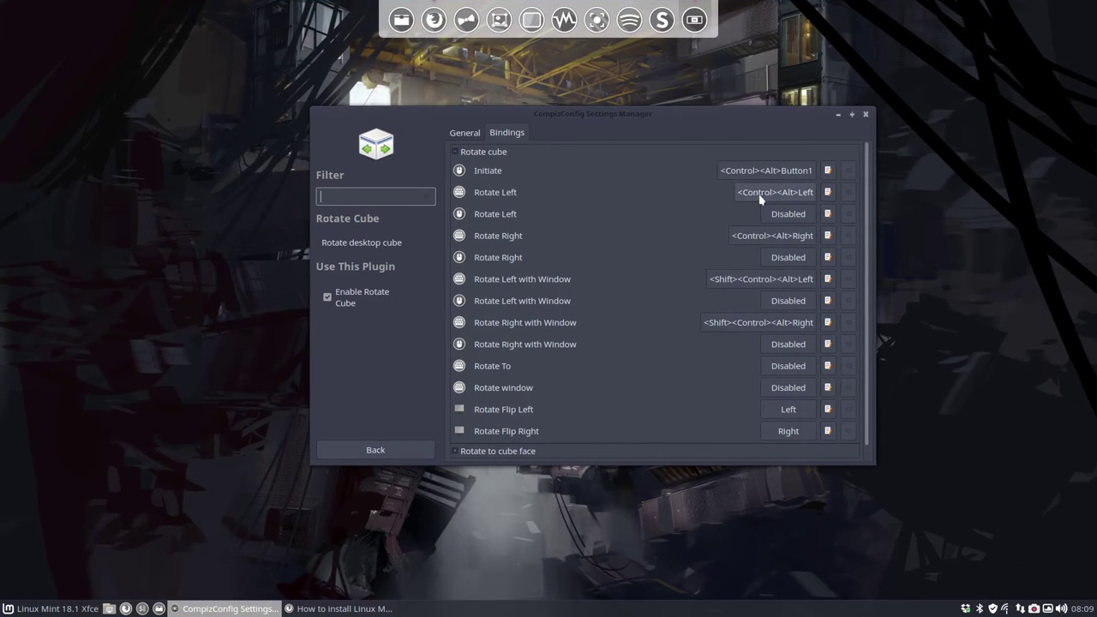
key("ctrl+alt+Right")
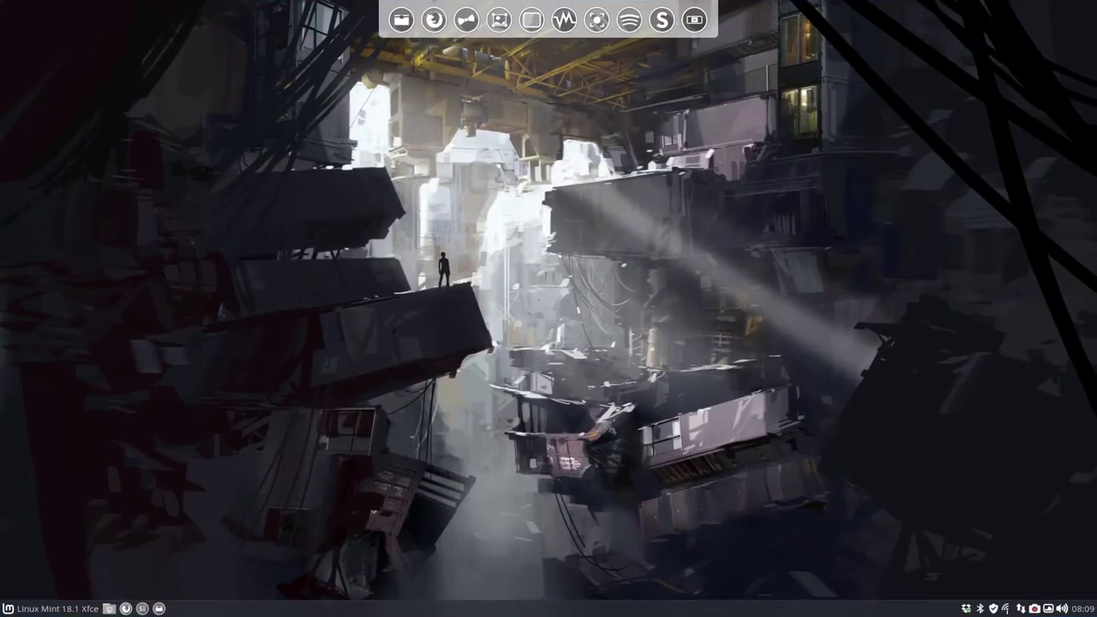
key("ctrl+alt+Left")
key("ctrl+alt+Right")
key("ctrl+alt+Left")
key("ctrl+alt+Left")
key("ctrl+alt+Left")
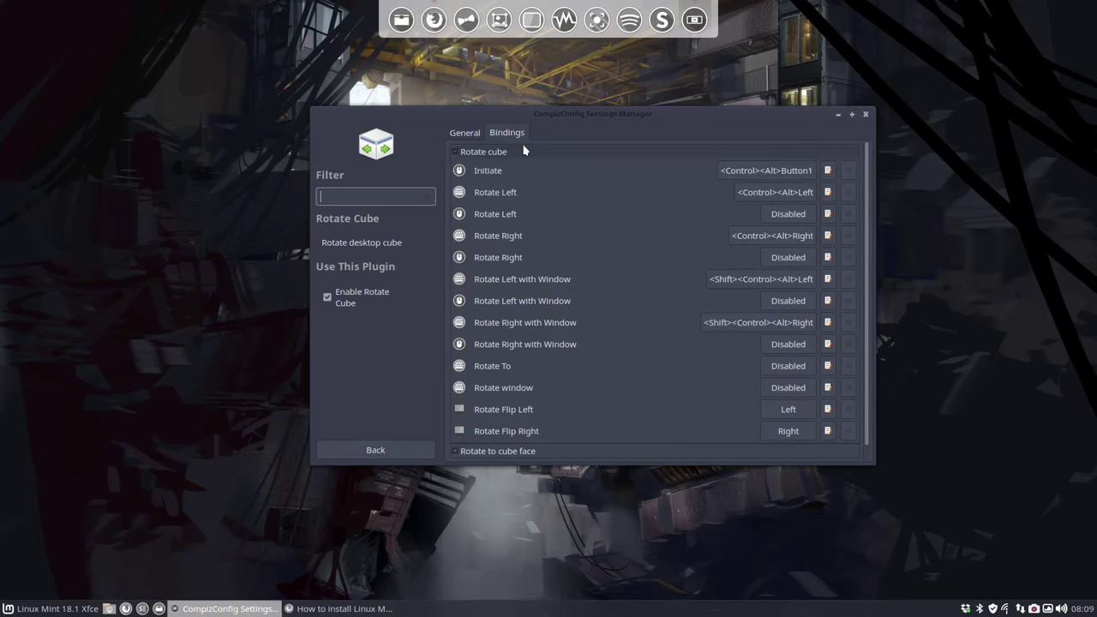
Step: Open the 3D Windows effect settings and review the Minimum Cube Size and Window Space options
left_click(375, 450)
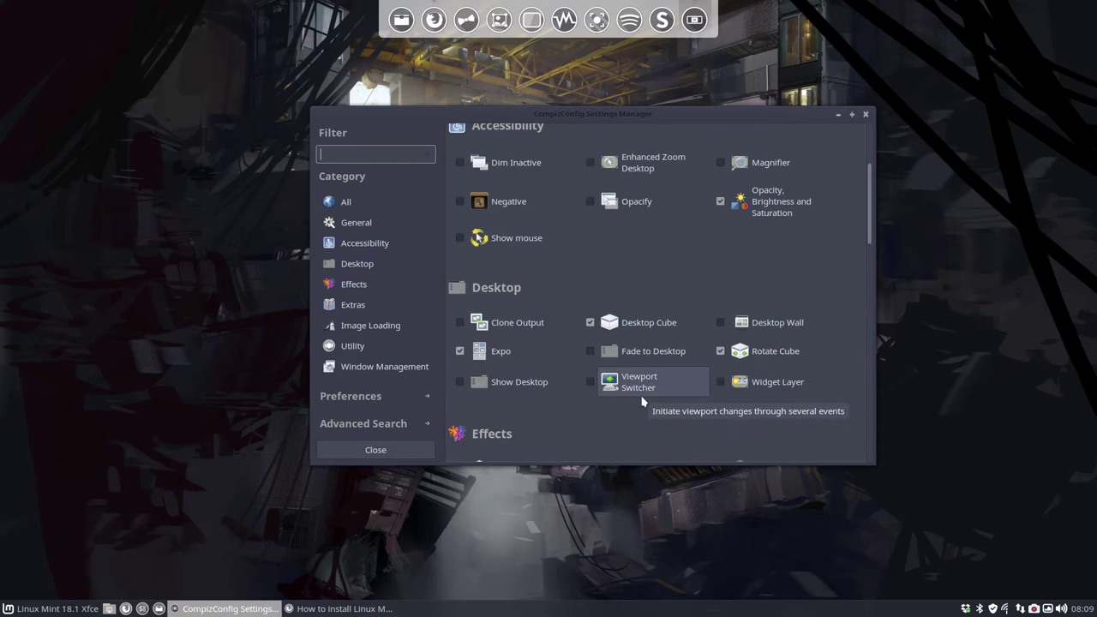
scroll(642, 401, "down", 2)
scroll(514, 351, "down", 1)
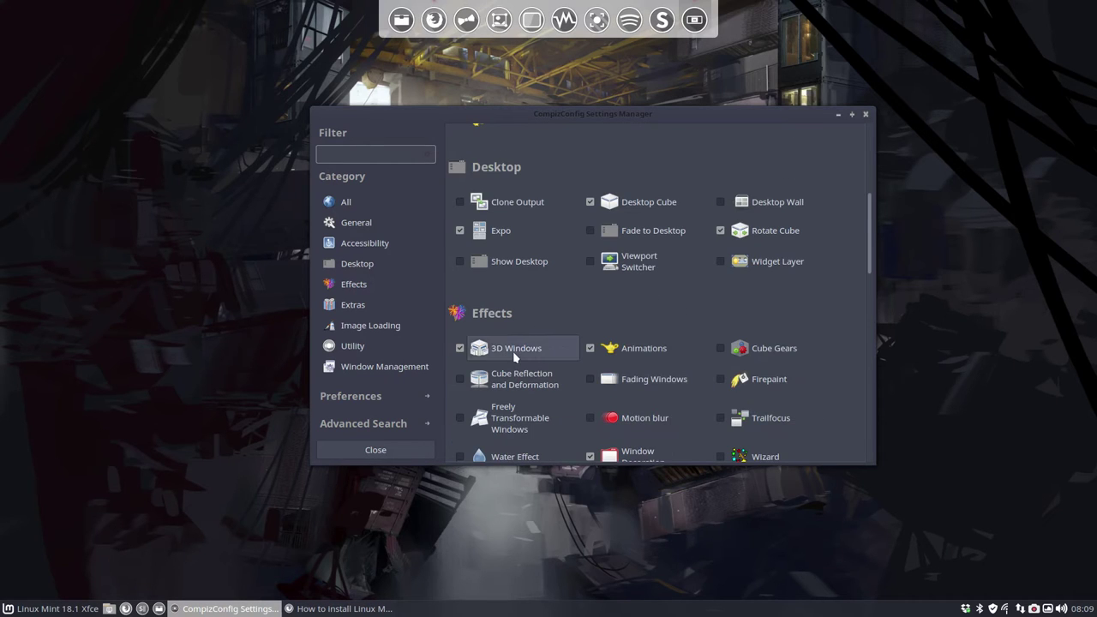
left_click(515, 351)
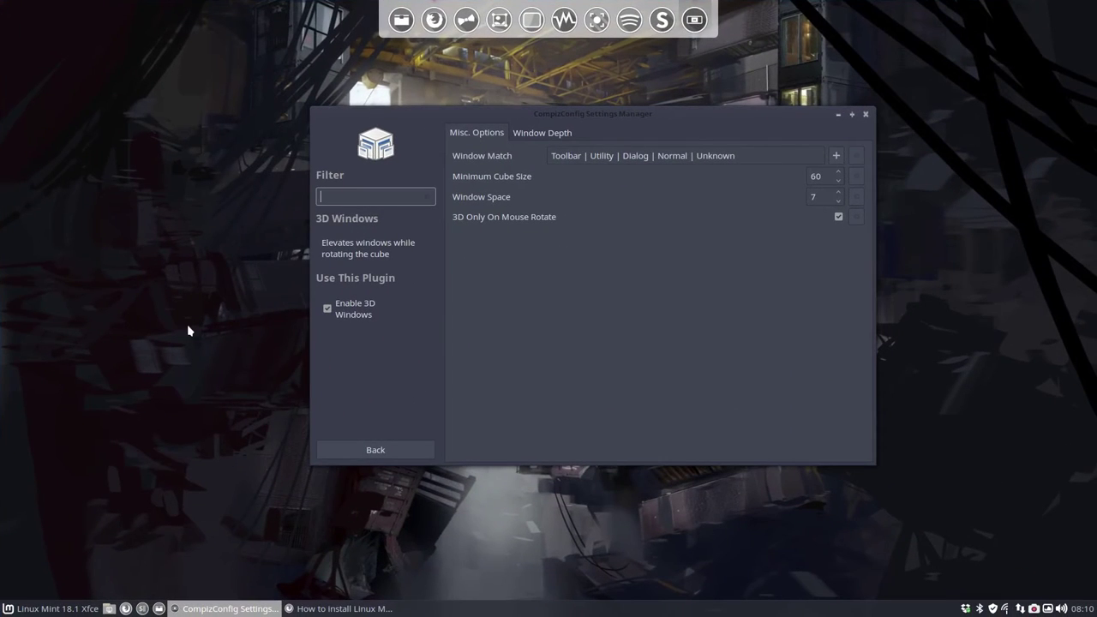
left_click(828, 176)
left_click(827, 195)
Step: Enable Bevel Bottom Left and Bevel Bottom Right in the 3D Windows window depth settings
left_click(543, 133)
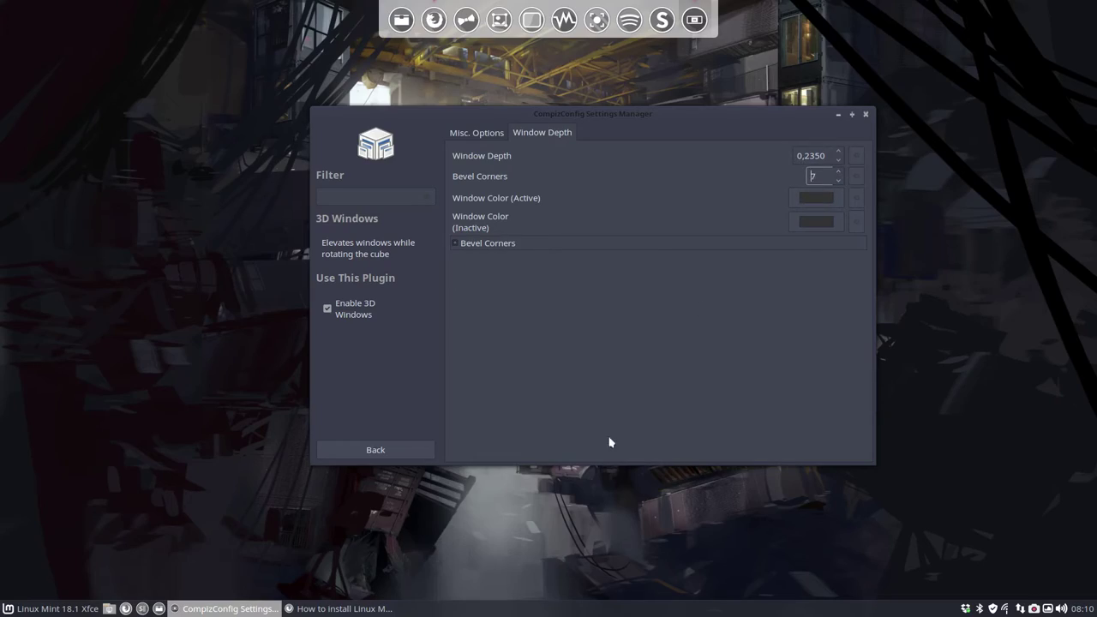
mouse_move(580, 539)
left_mouse_down()
mouse_move(422, 533)
mouse_move(562, 535)
left_mouse_up()
left_click(456, 243)
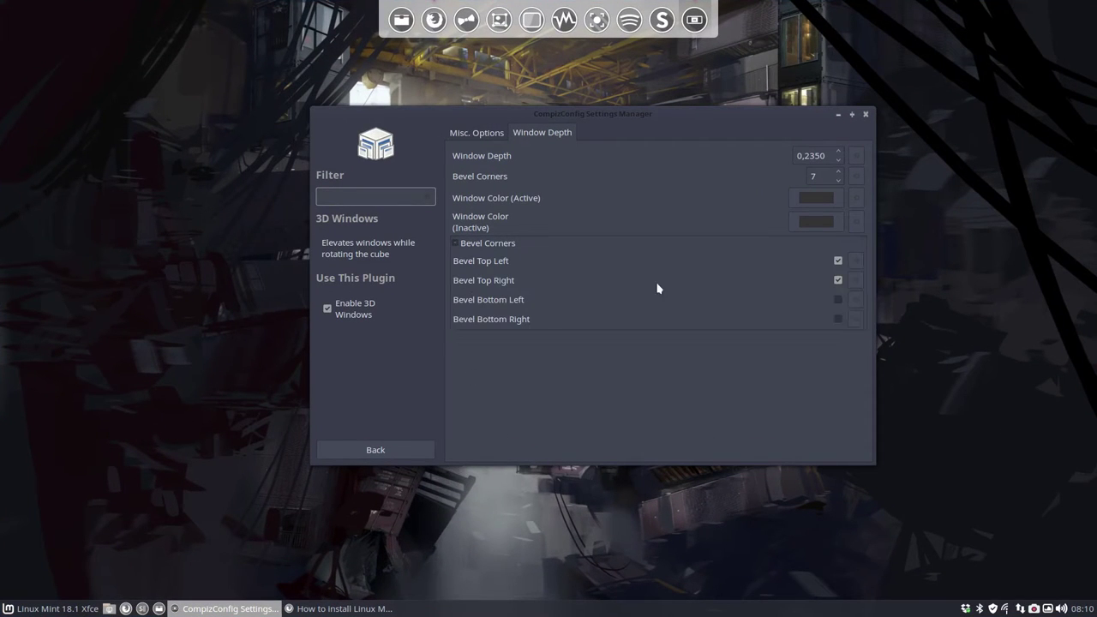
left_click(838, 299)
left_click(838, 319)
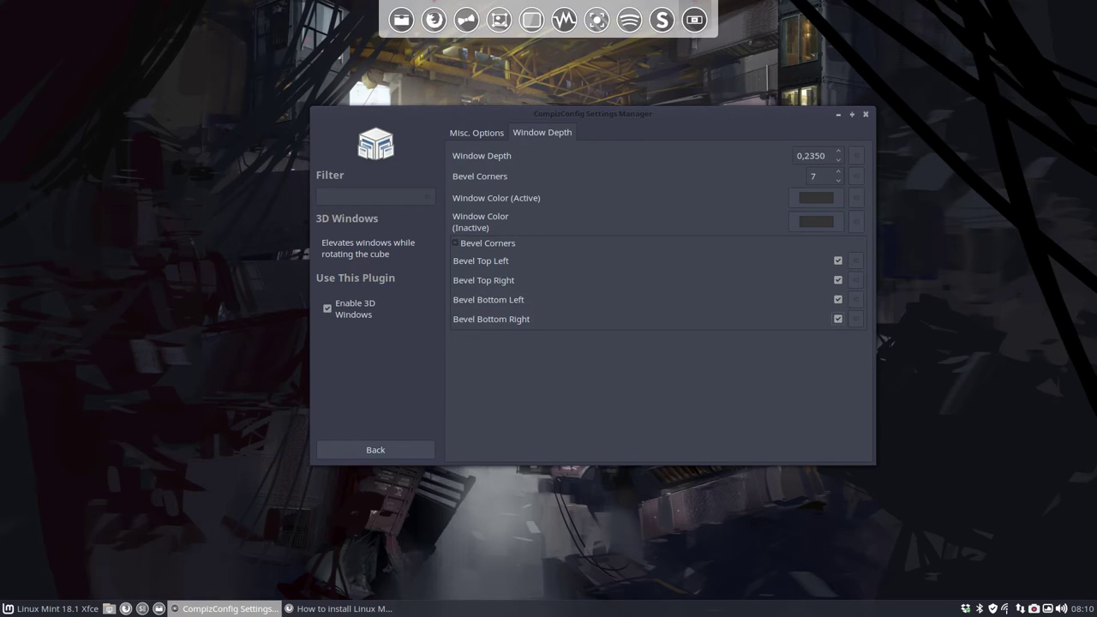
Step: Enable the Cube Reflection and Deformation plugin and rotate the desktop cube to preview the effect
left_click(376, 451)
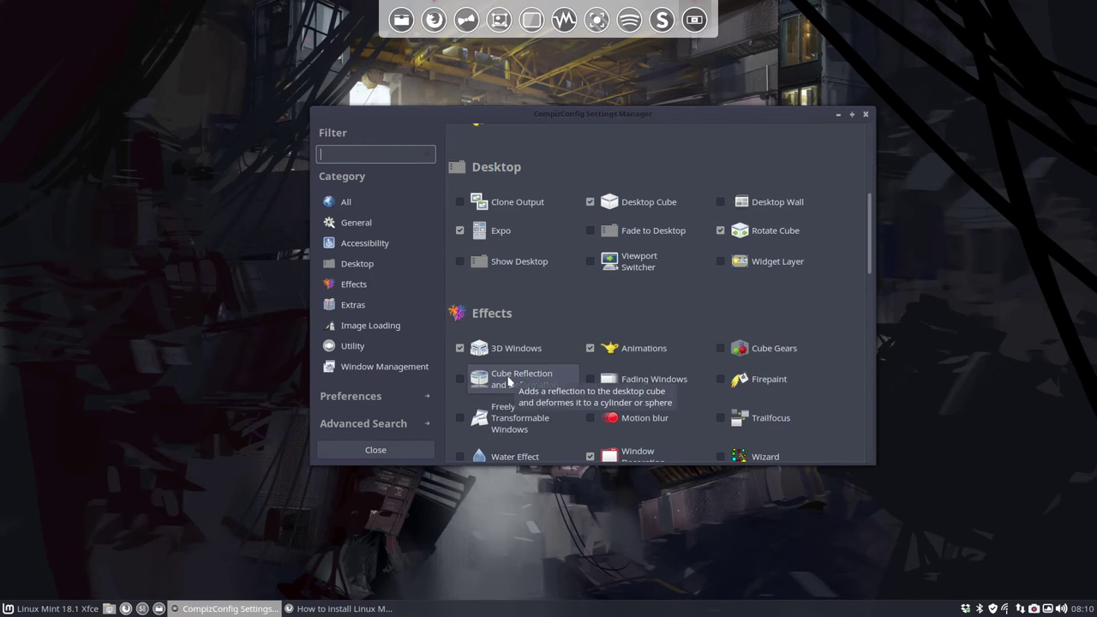
left_click(527, 383)
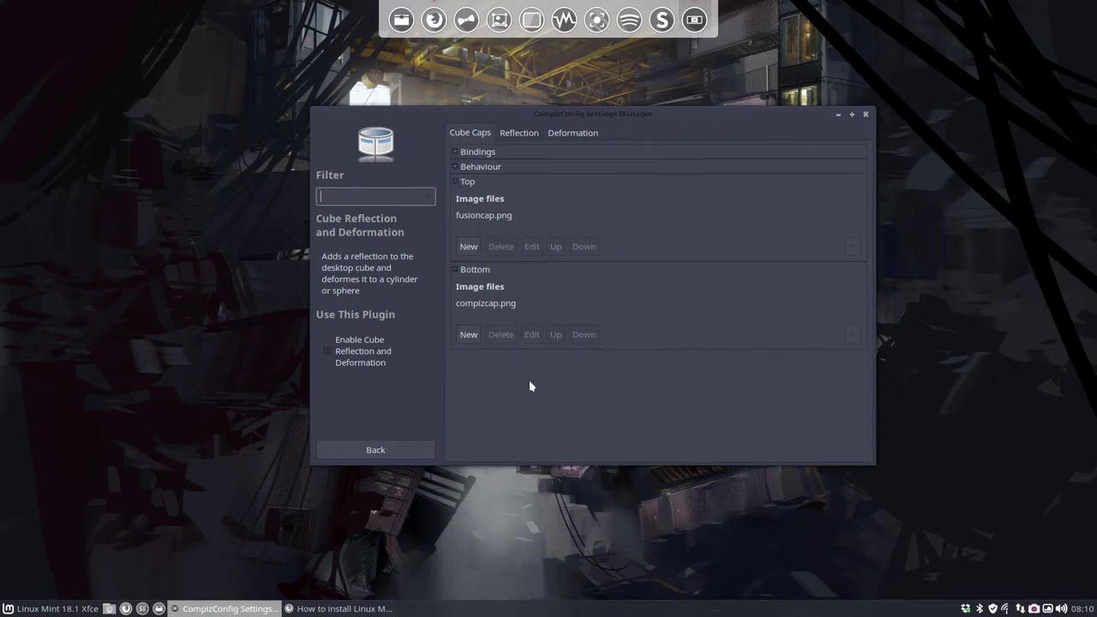
left_click(327, 353)
key("ctrl+alt+Right")
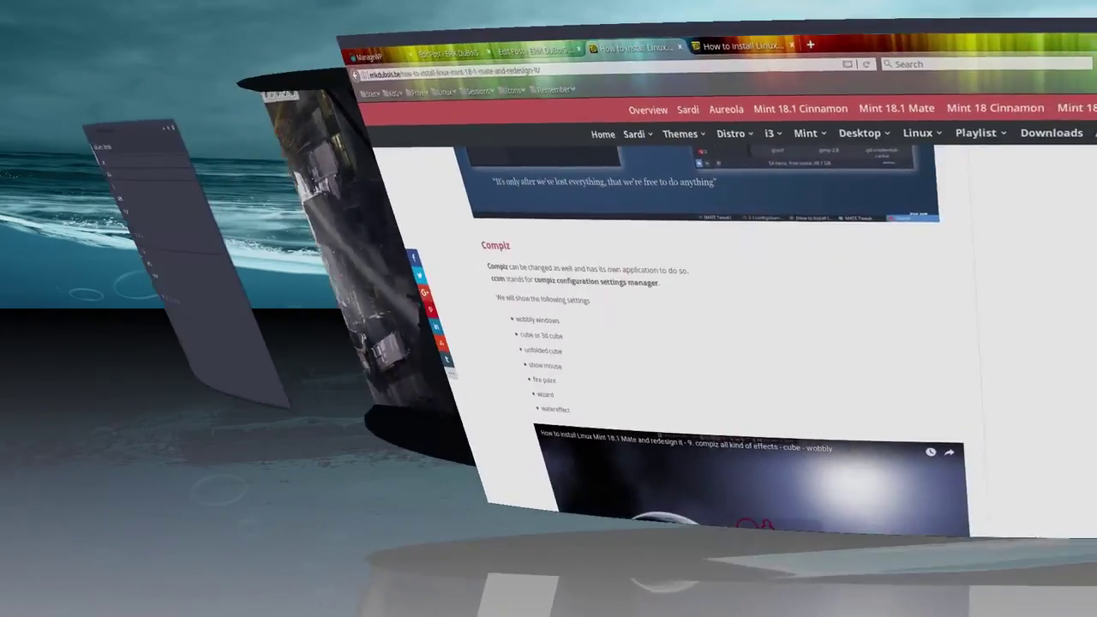
left_click_drag(549, 308, 617, 309)
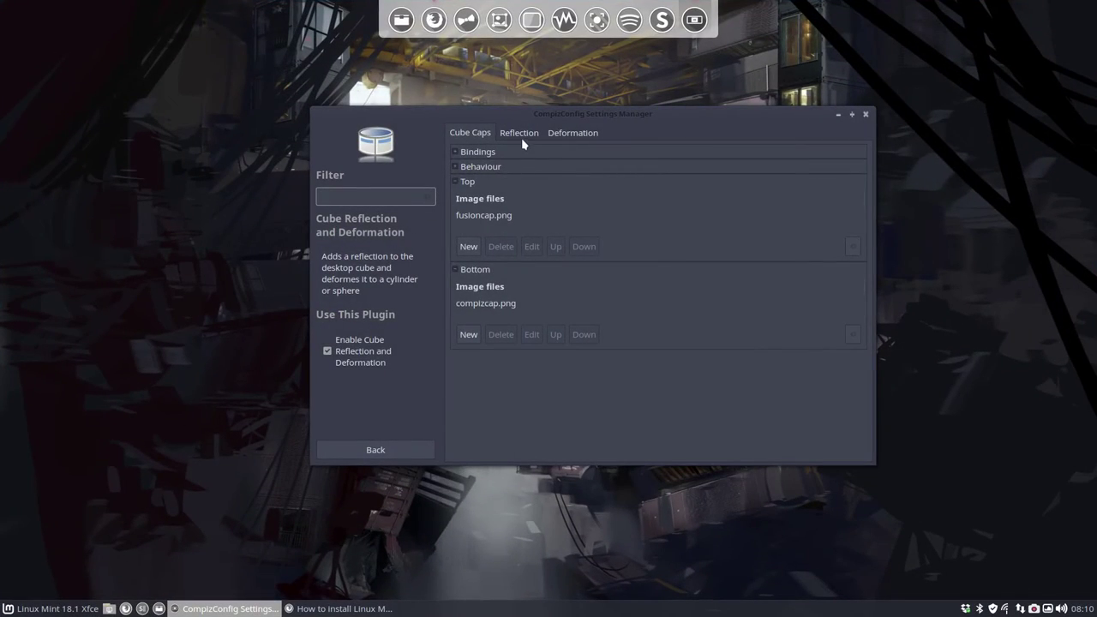
Step: Examine the cube caps bindings, behaviour options and image files, as well as the reflection settings
left_click(463, 152)
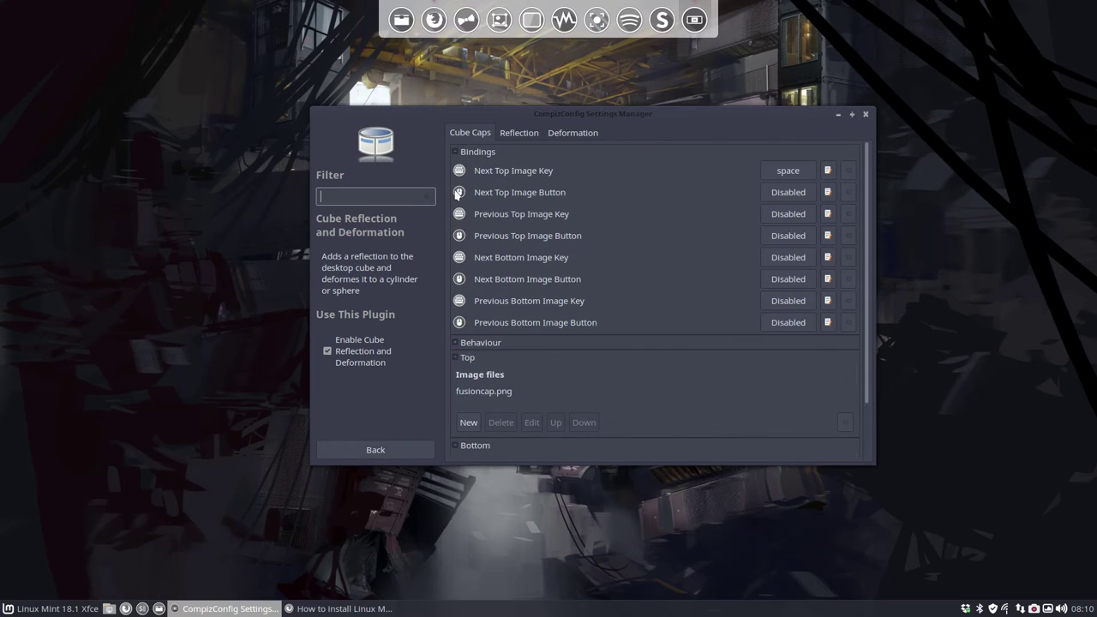
left_click(456, 345)
scroll(492, 332, "down", 5)
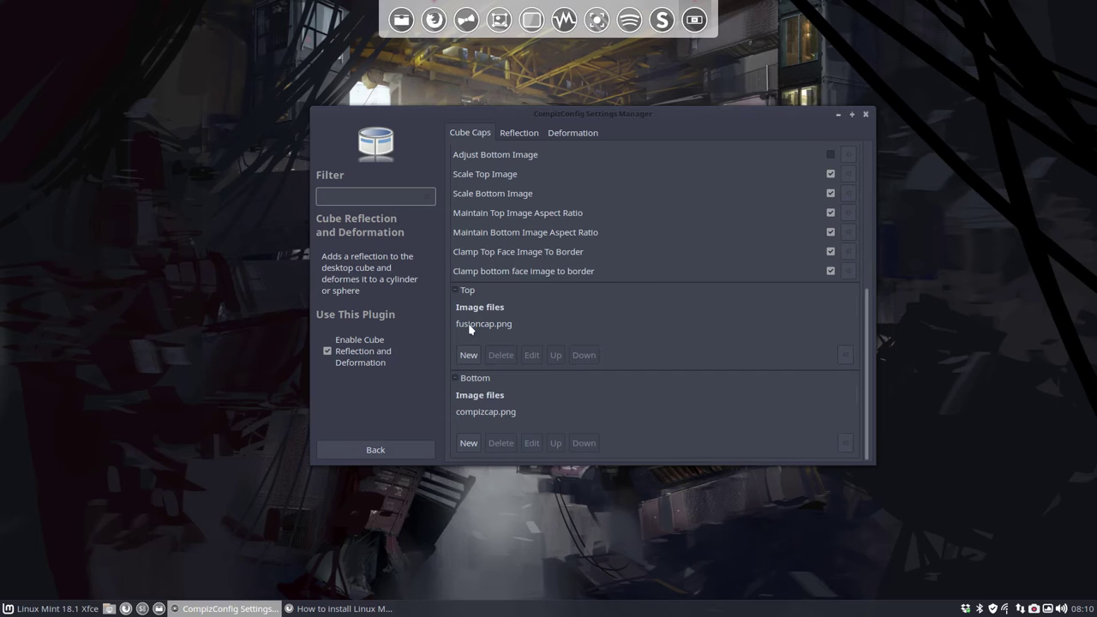
scroll(627, 306, "up", 5)
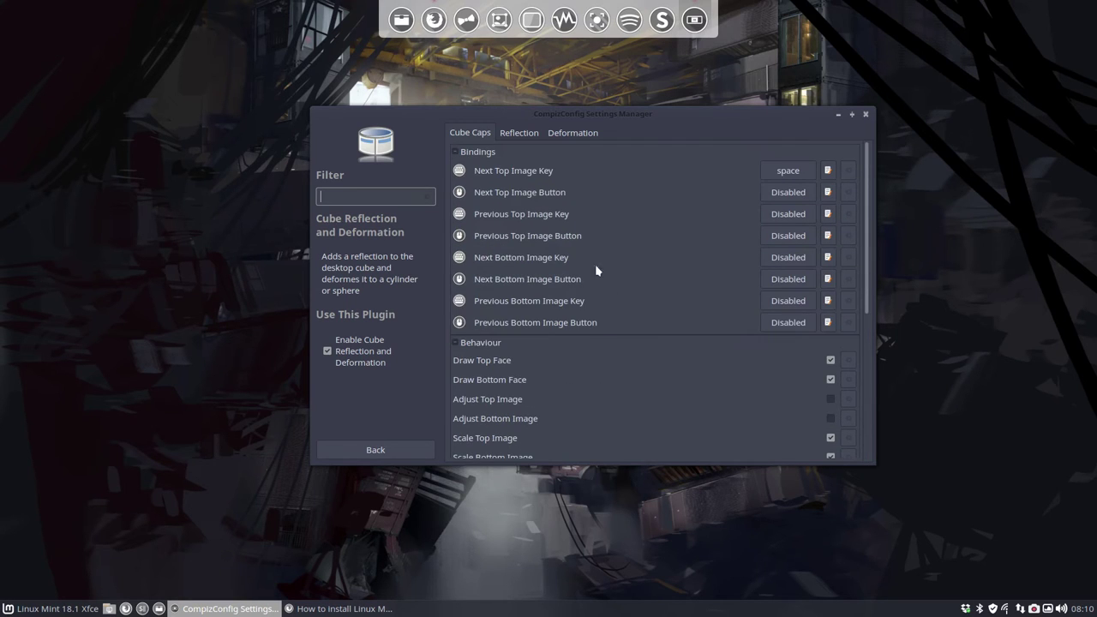
left_click(516, 136)
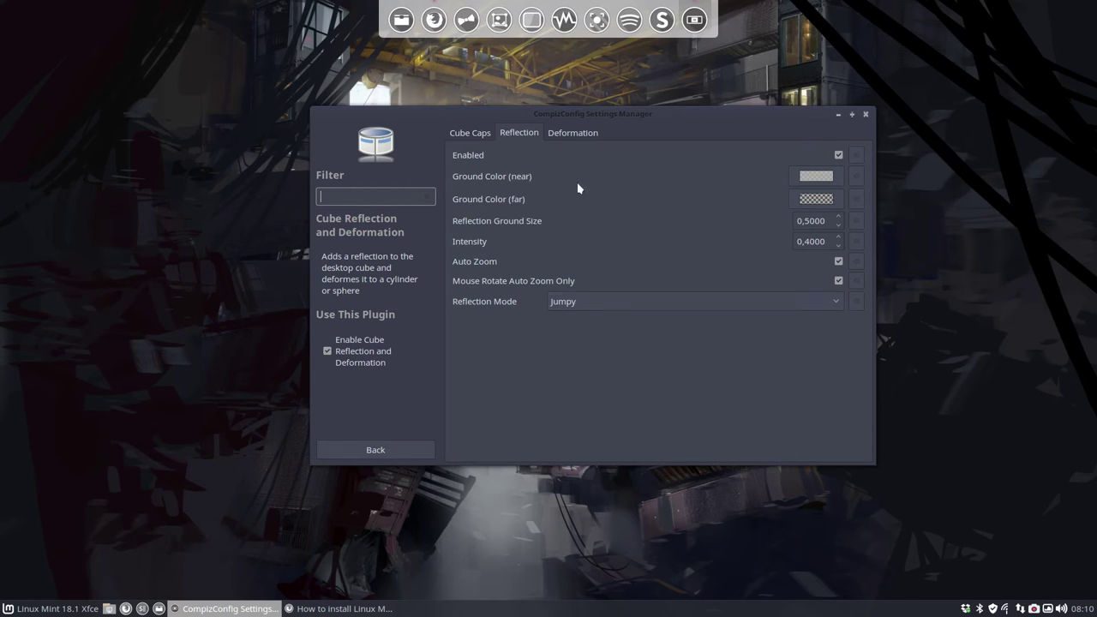
Step: Set the cube's Deformation to None
left_click(574, 134)
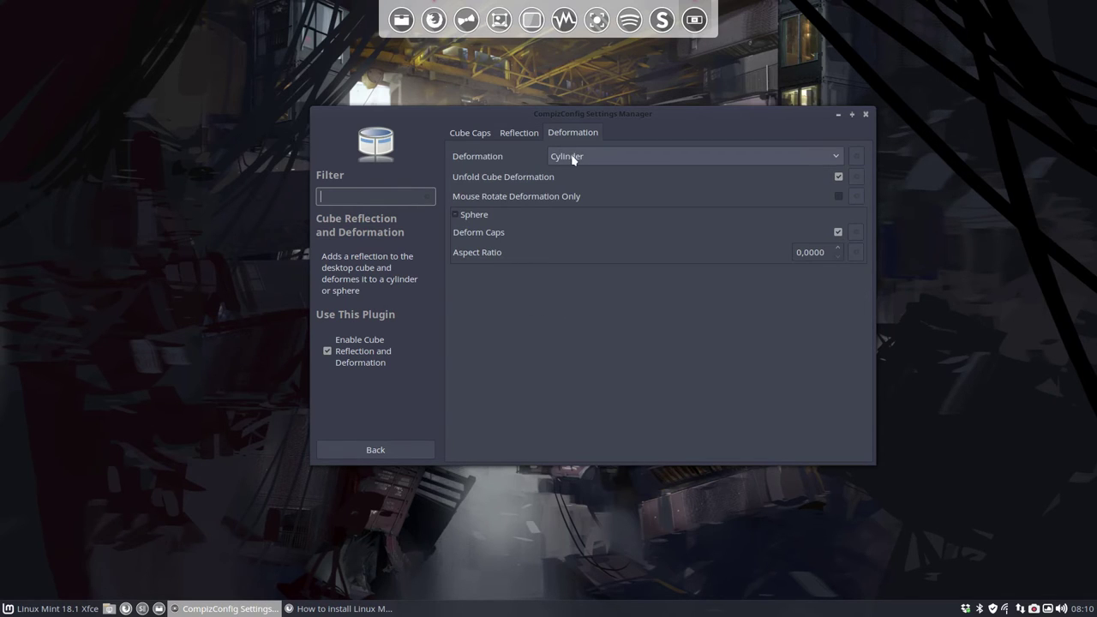
left_click(577, 159)
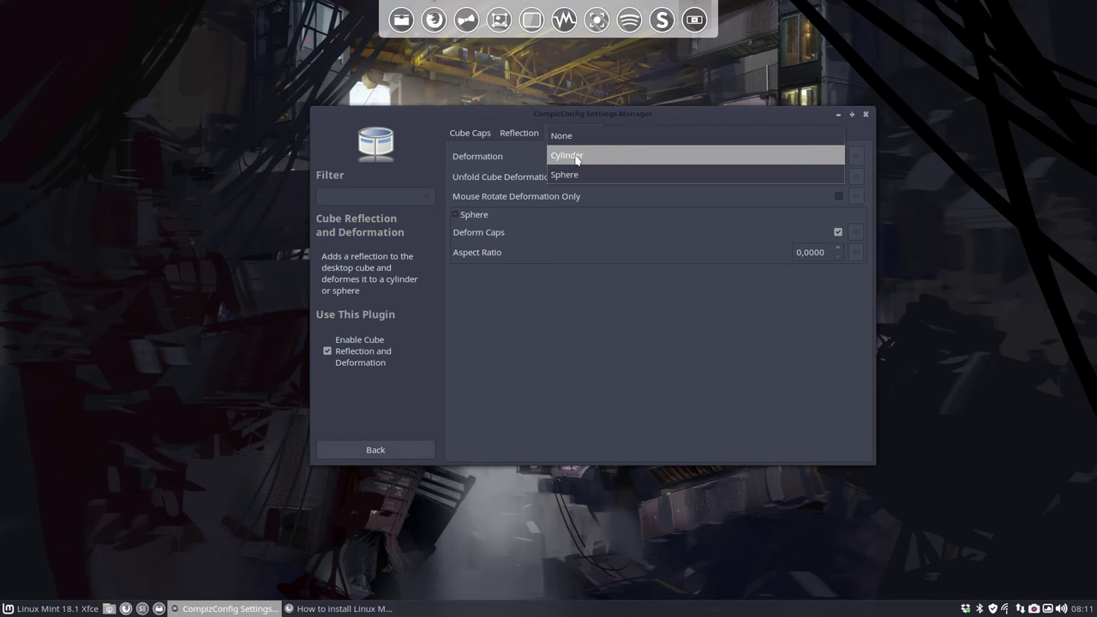
left_click(579, 139)
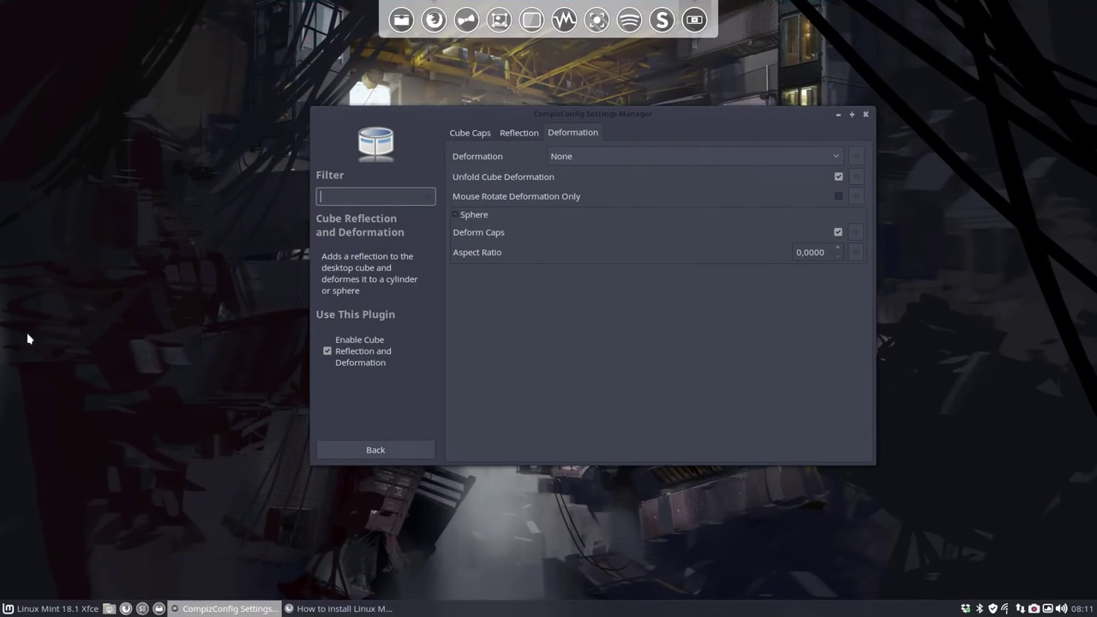
Step: Add 0a8008bd946aeae8ca4954d147d68387.jpg from the Dropbox/Apps/Desktoppr folder to the top cube cap's image files
left_click(472, 133)
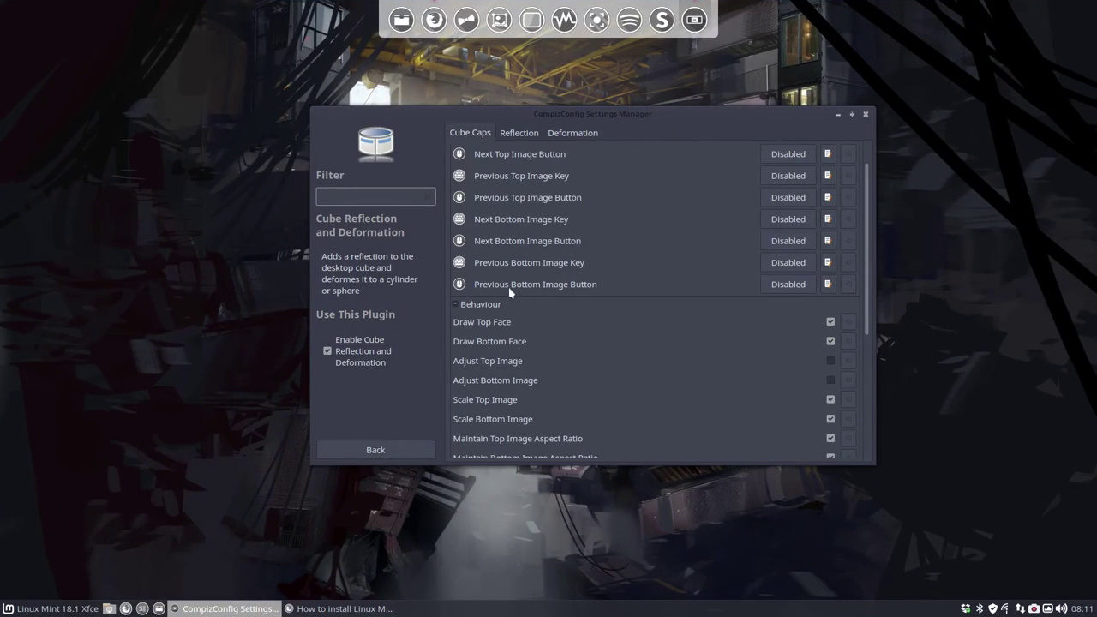
scroll(509, 290, "down", 5)
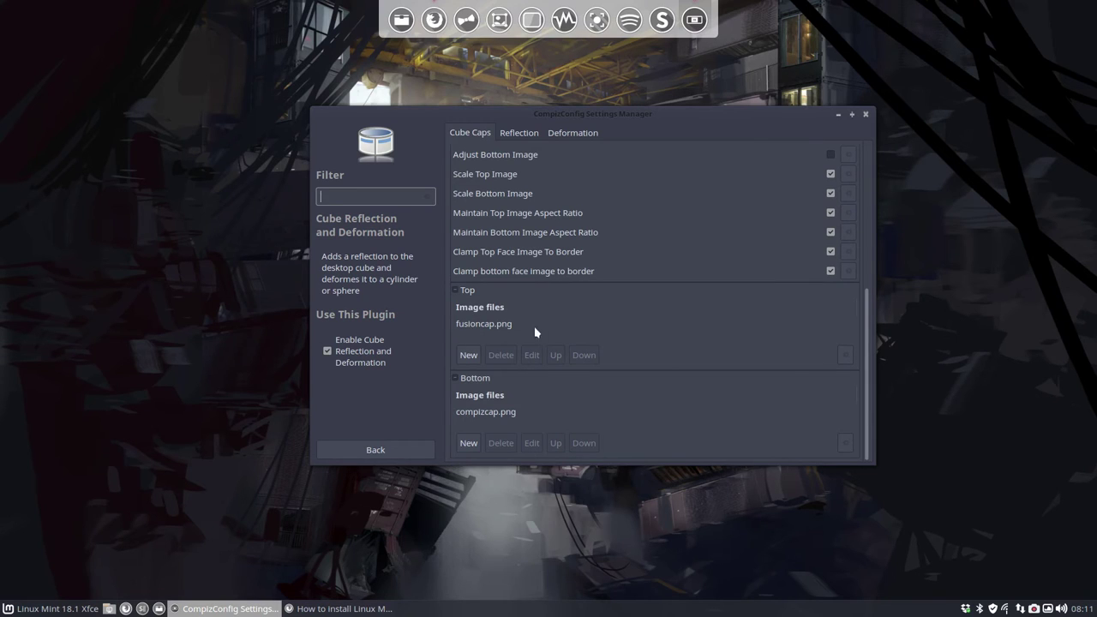
left_click(468, 355)
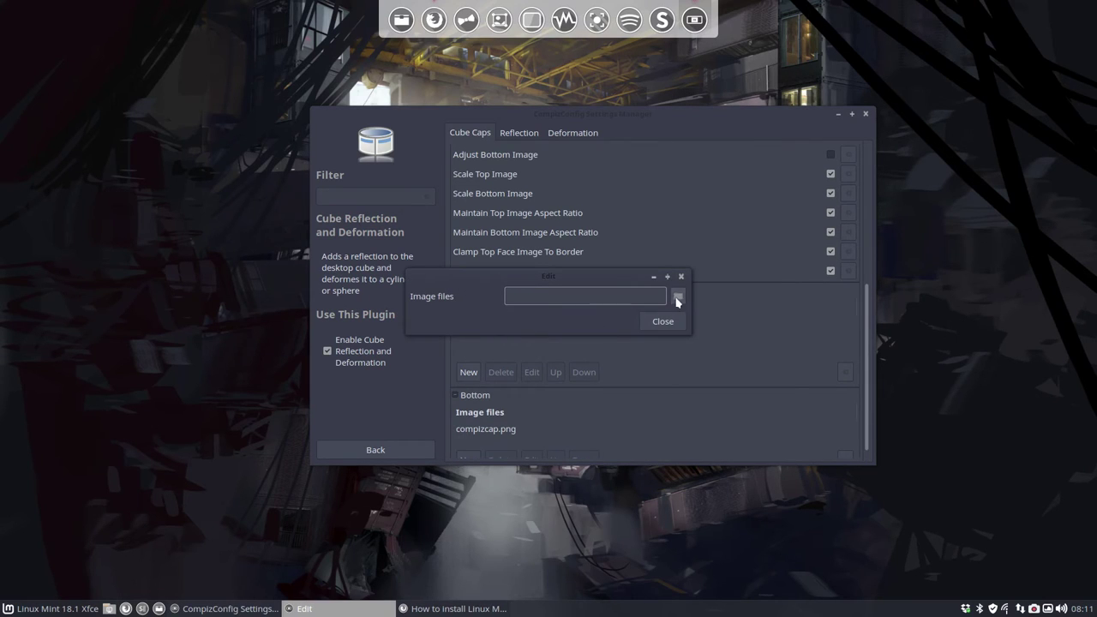
left_click(677, 296)
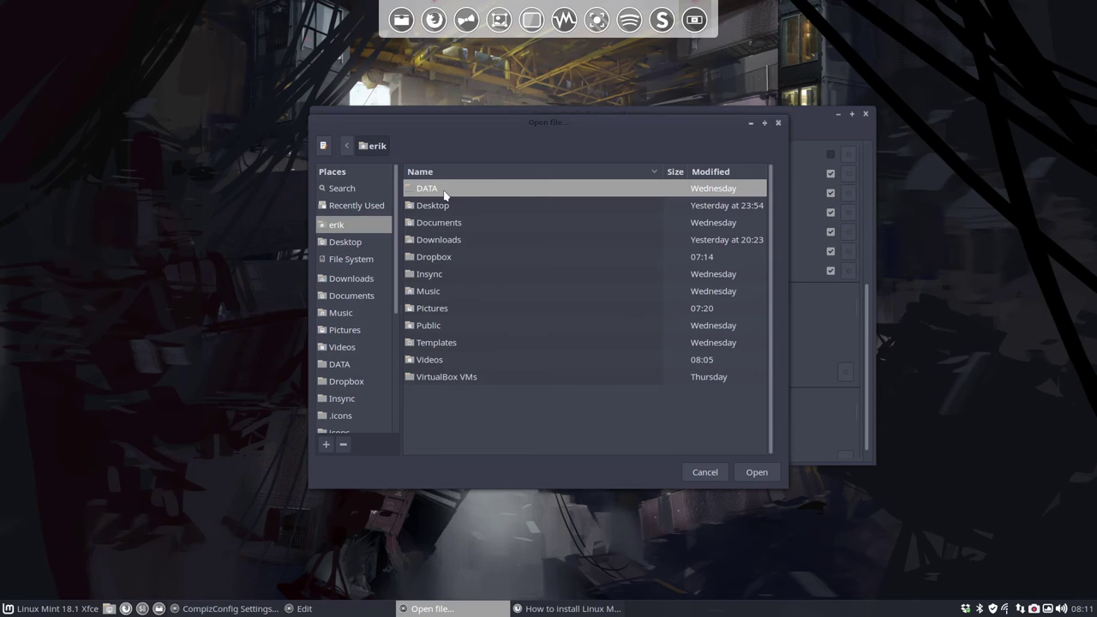
double_click(441, 257)
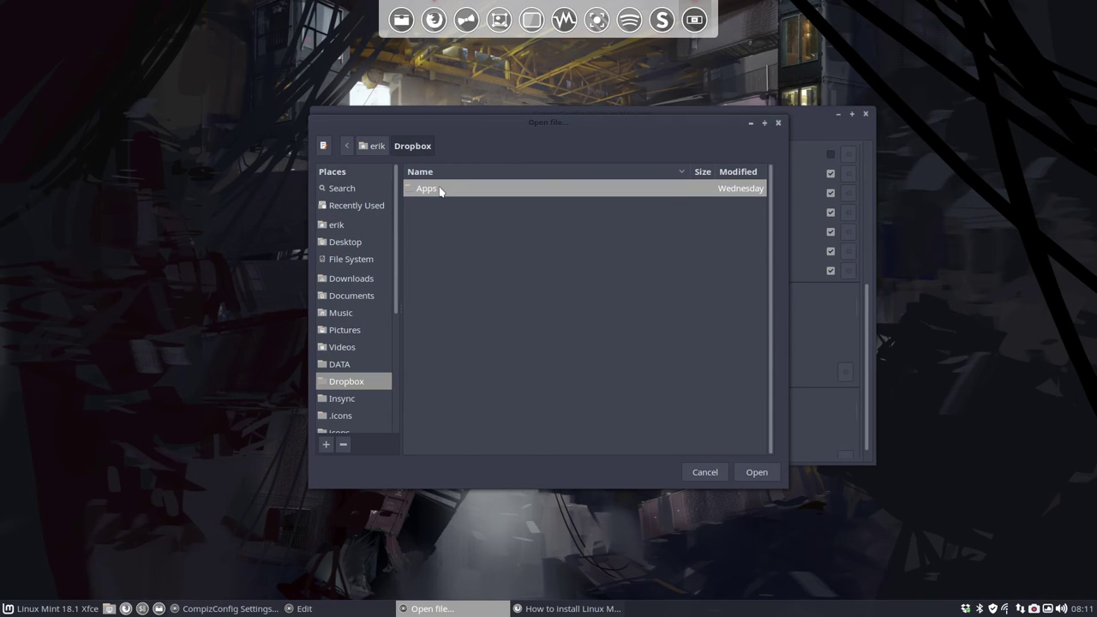
double_click(440, 191)
double_click(441, 188)
left_click(459, 244)
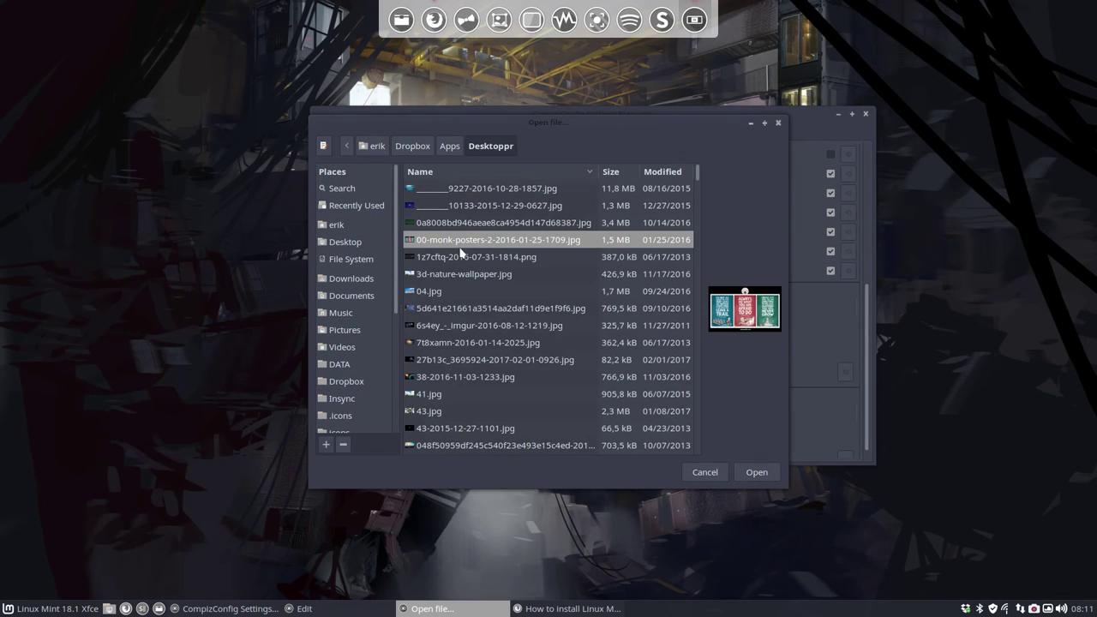
left_click(482, 224)
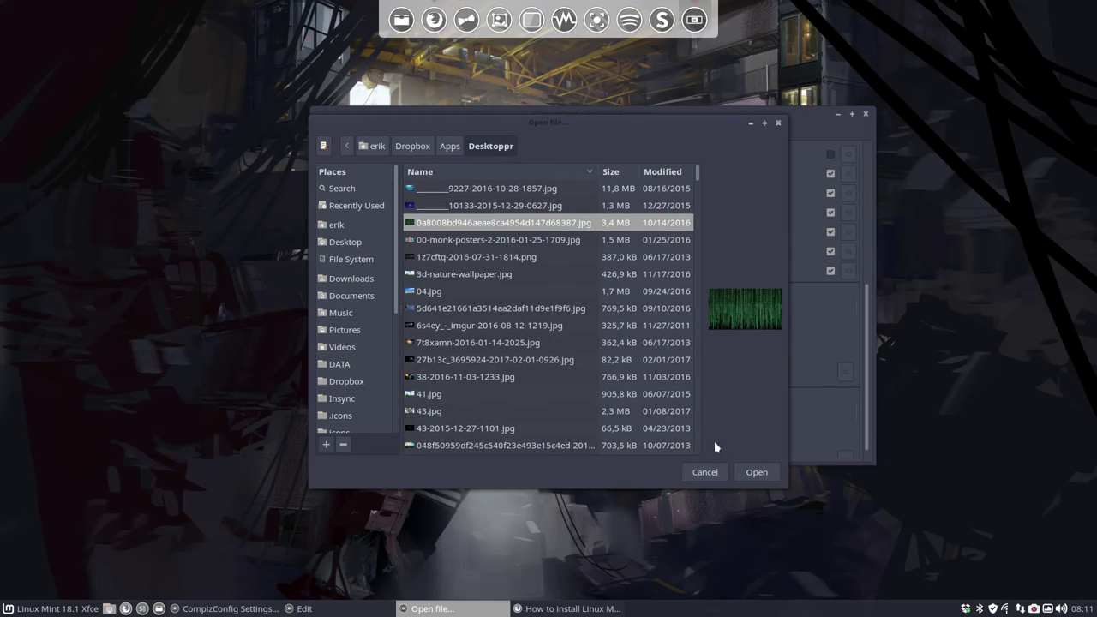
left_click(761, 473)
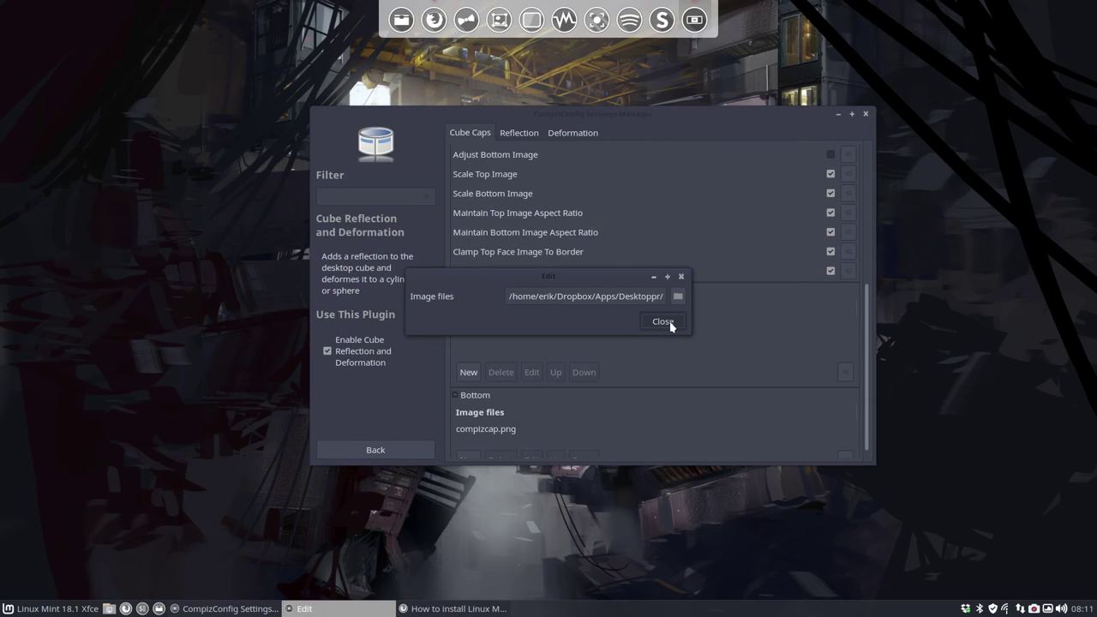
left_click(663, 323)
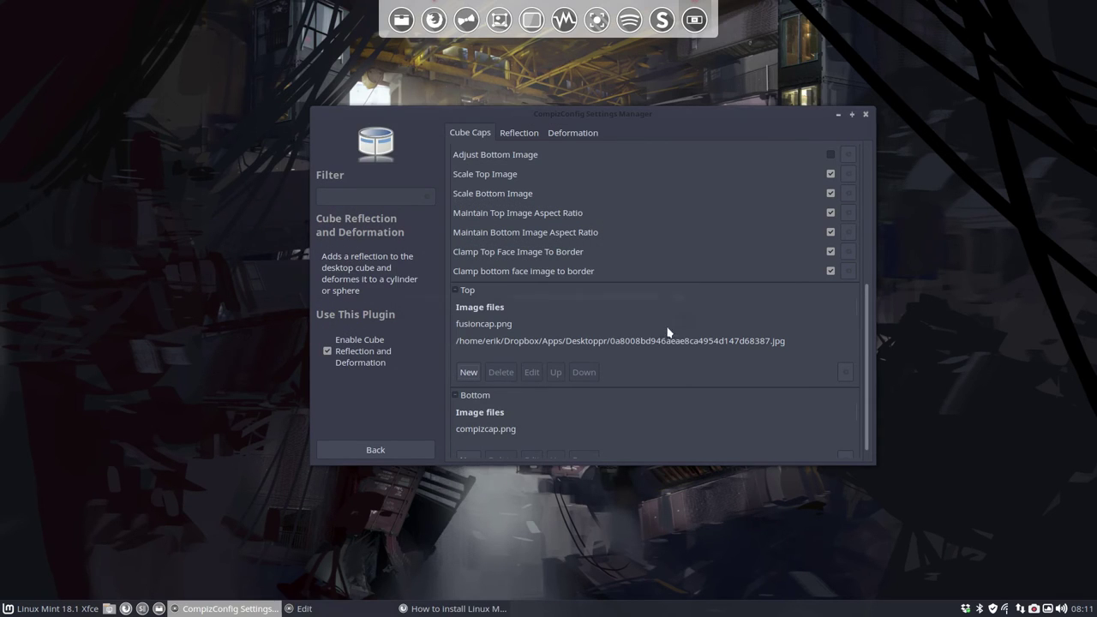
Step: Delete fusioncap.png from the top cube cap's image files
left_click(520, 325)
left_click(502, 372)
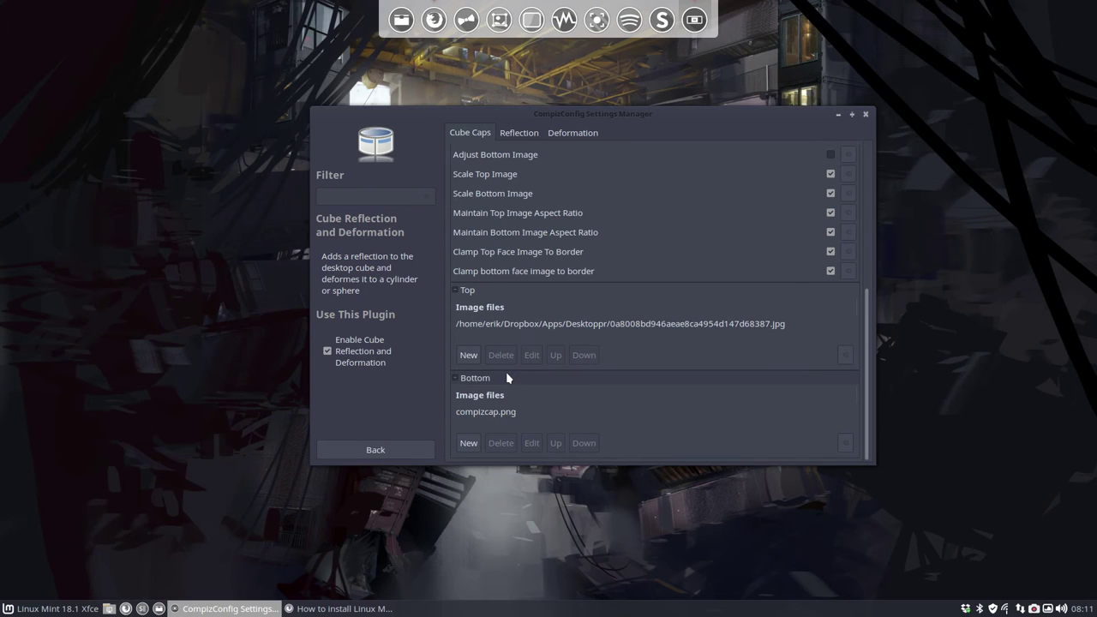
left_click(469, 443)
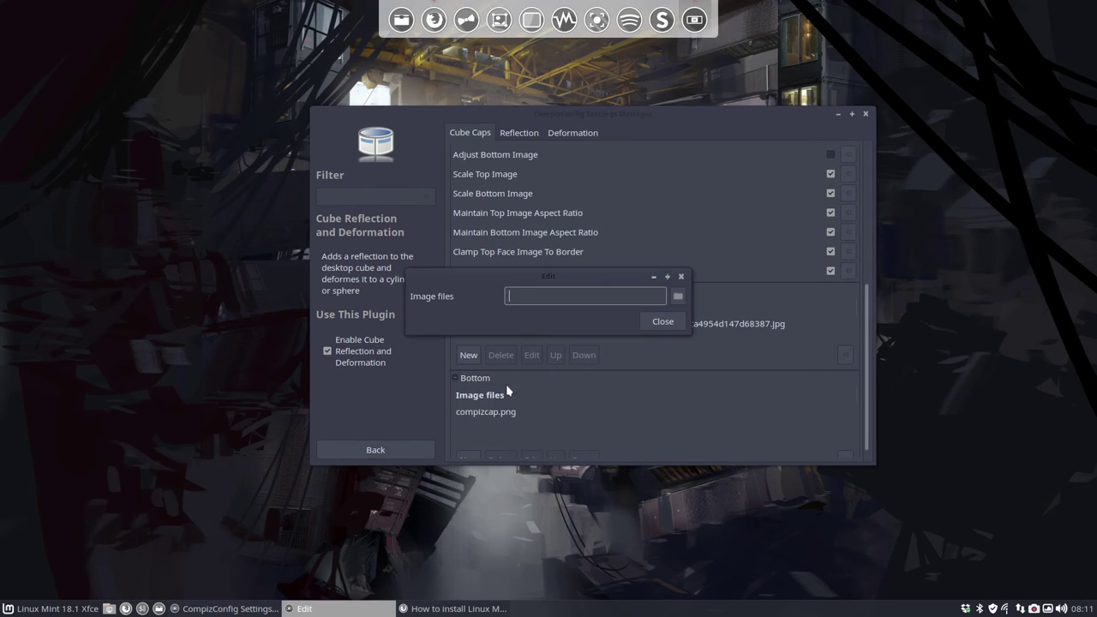
left_click(678, 296)
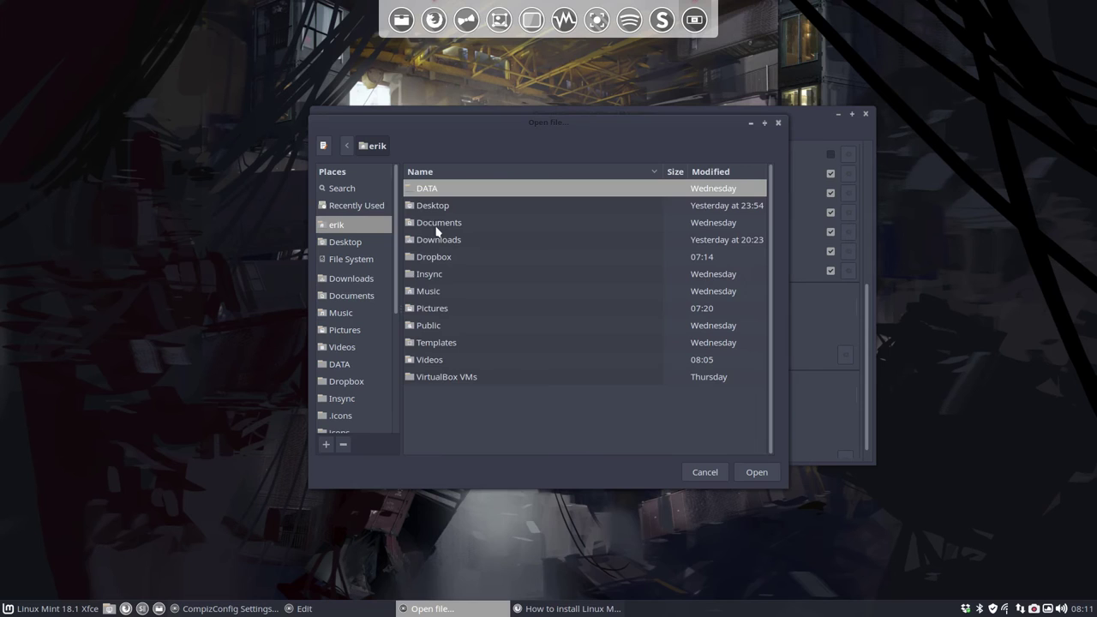
double_click(436, 257)
double_click(436, 190)
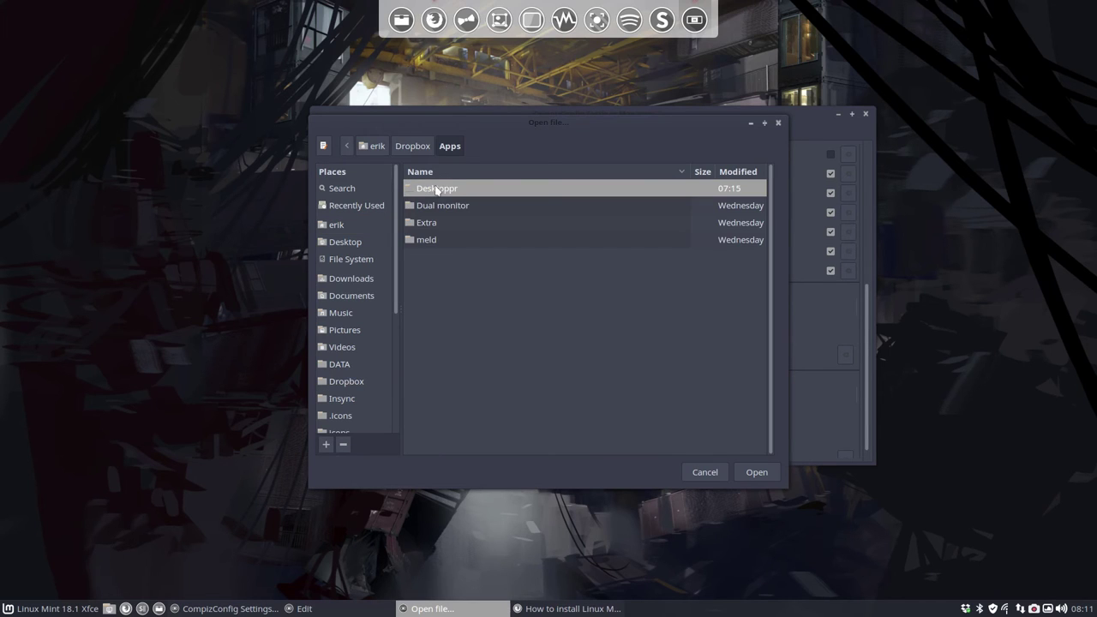
double_click(439, 189)
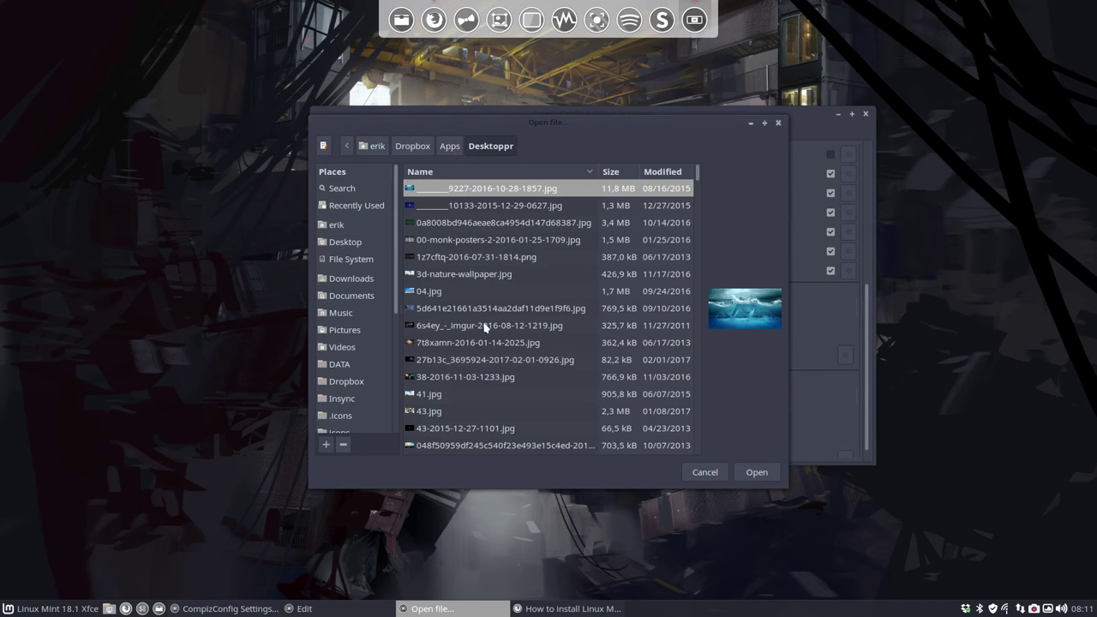
left_click(476, 364)
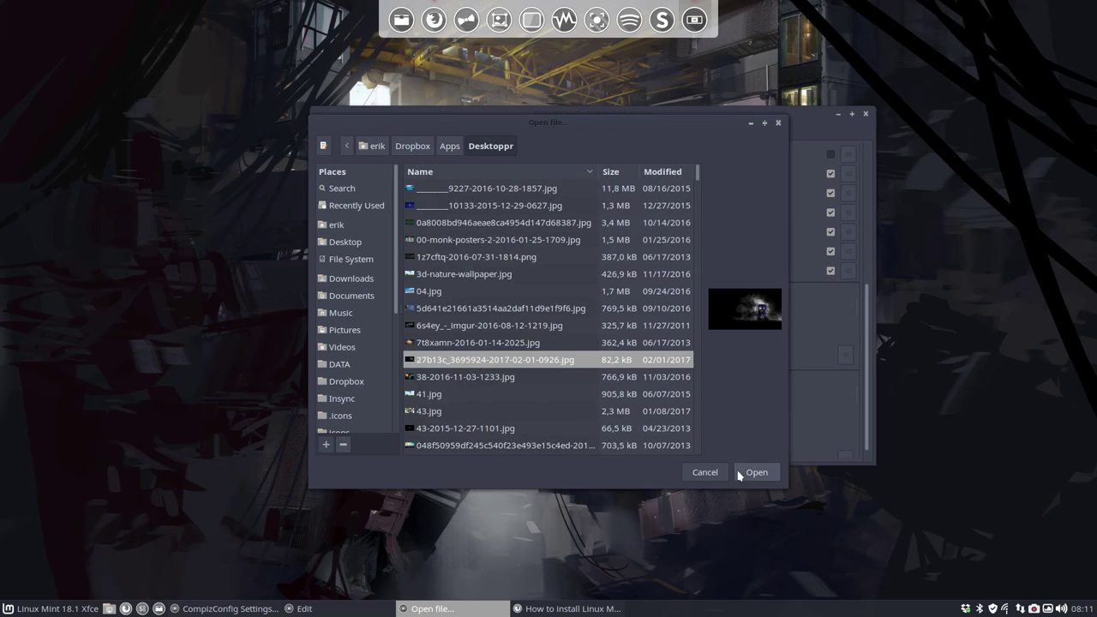
left_click(753, 472)
left_click(662, 324)
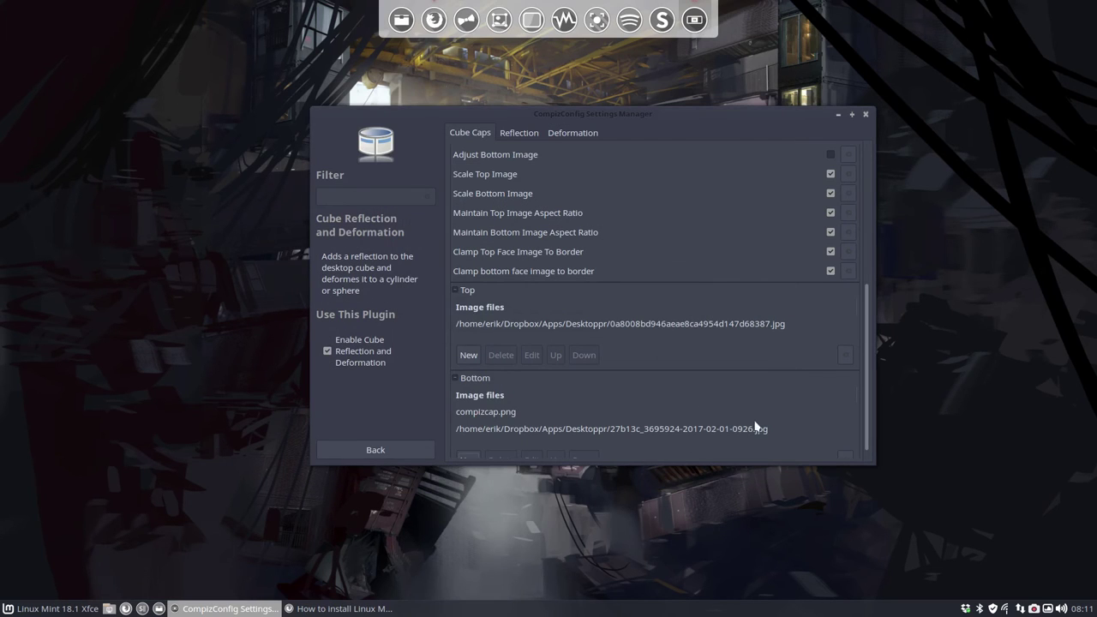
Step: Enlarge the settings window and delete compizcap.png from the bottom cube cap's image files
left_click(502, 412)
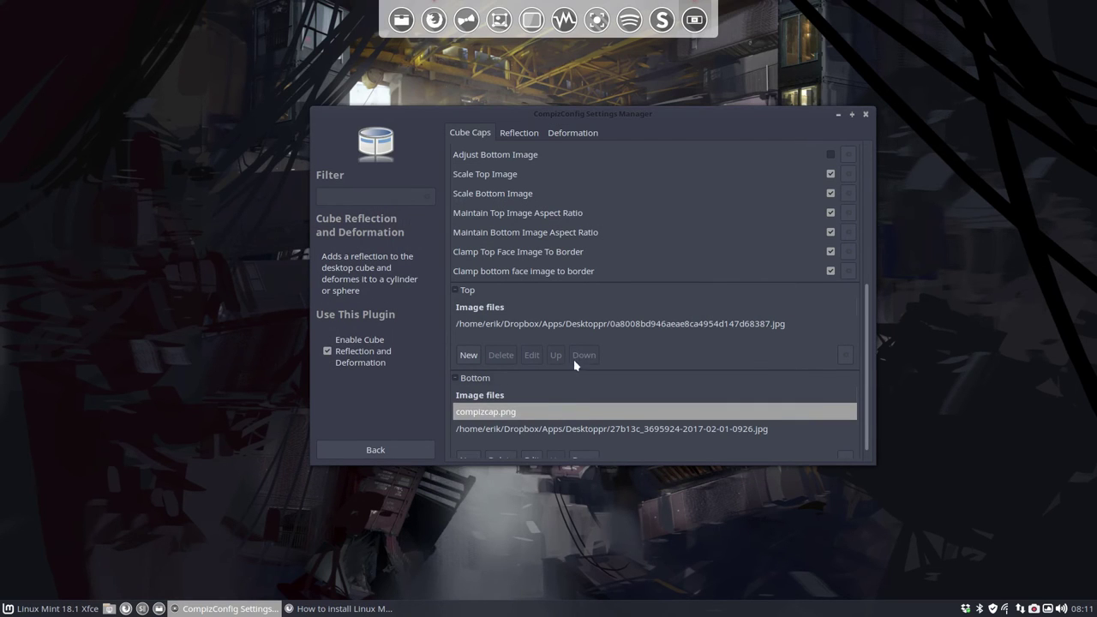
scroll(574, 360, "down", 1)
left_click_drag(791, 112, 763, 59)
left_click_drag(806, 413, 763, 544)
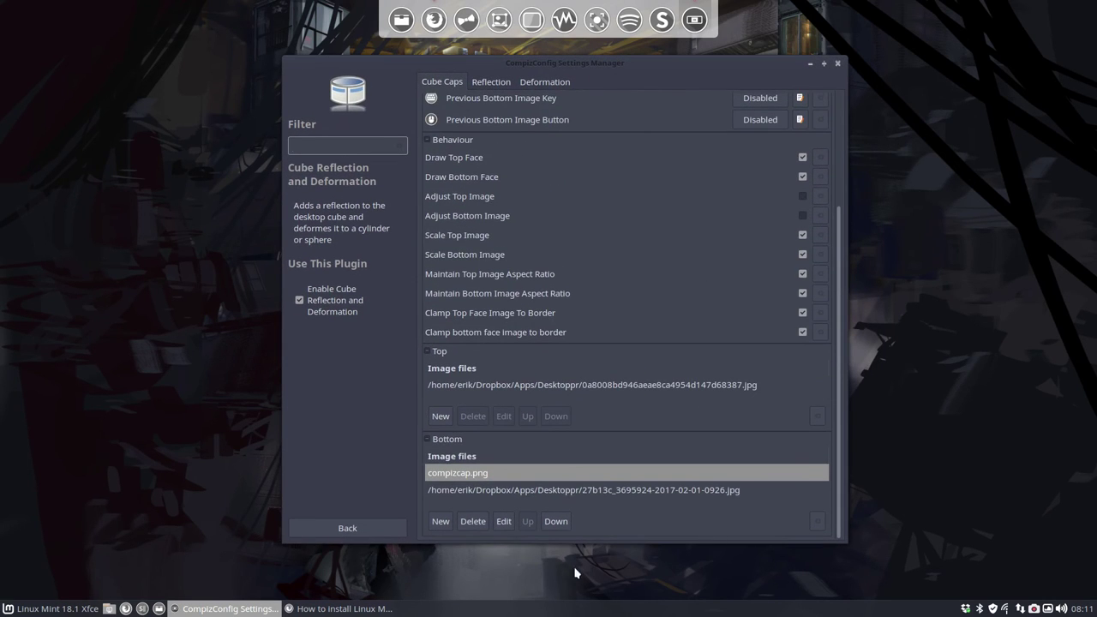
left_click(475, 520)
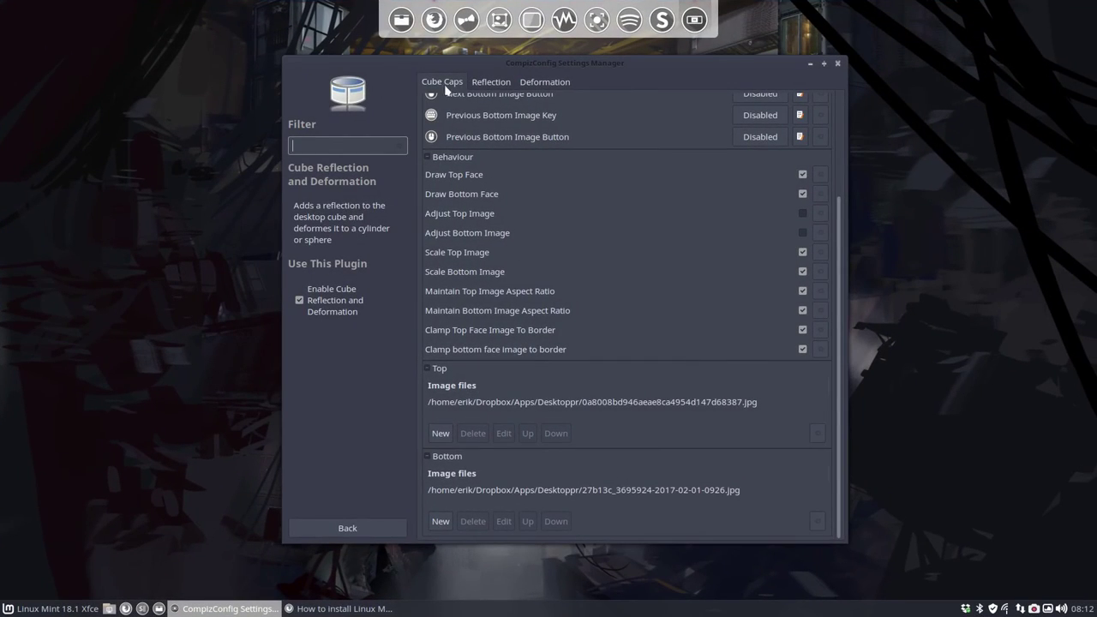
Step: Try the Cylinder and Sphere deformations, rotating the desktop cube to preview the effect
left_click(490, 84)
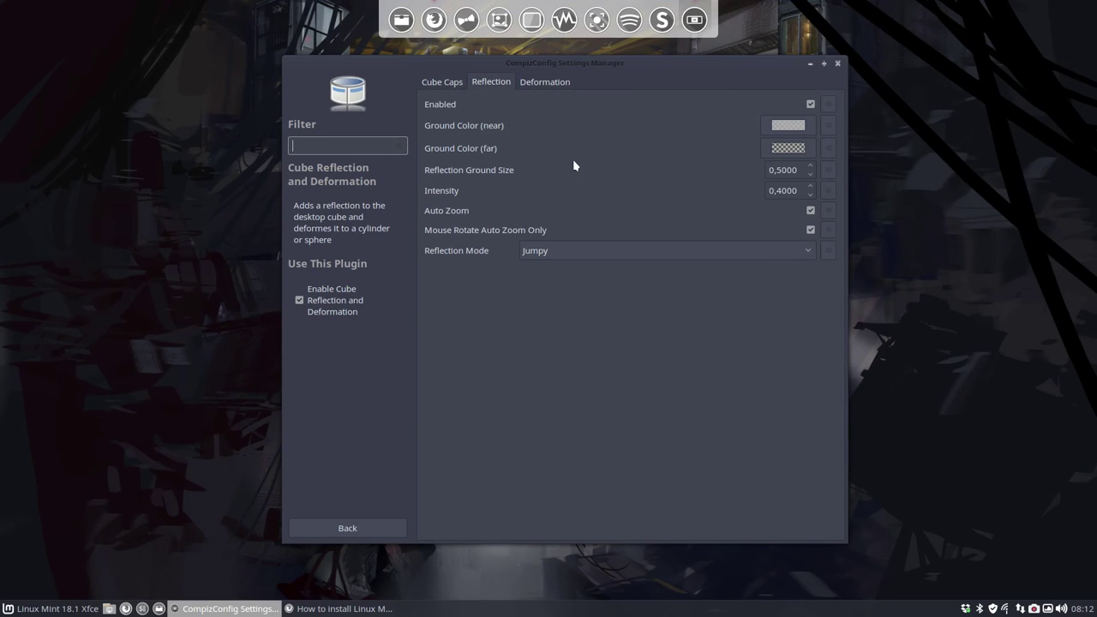
left_click(557, 83)
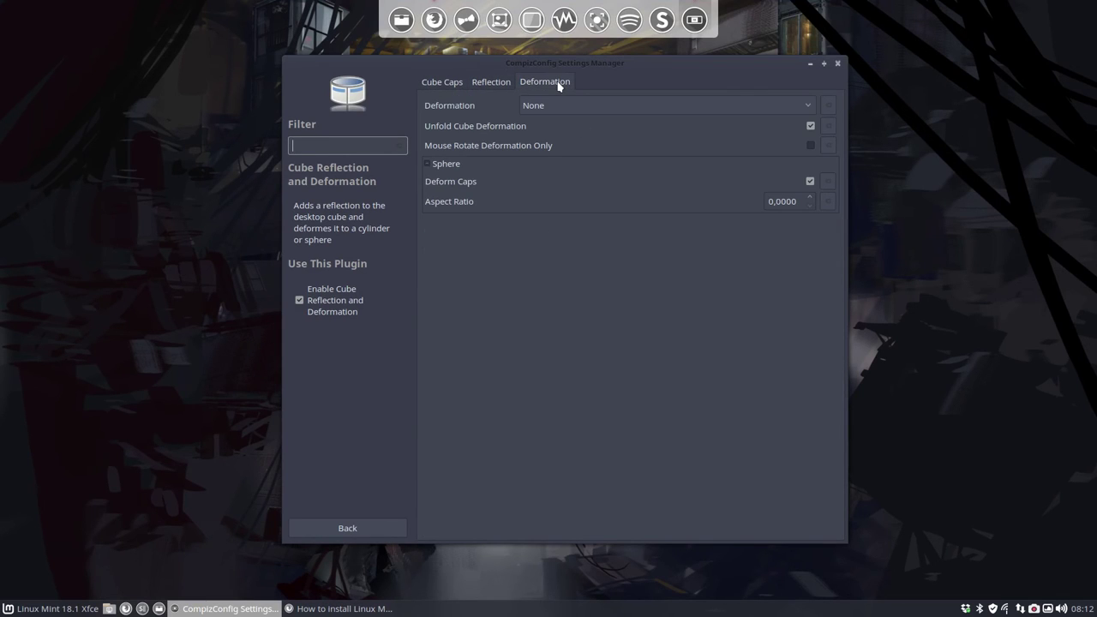
left_click(556, 106)
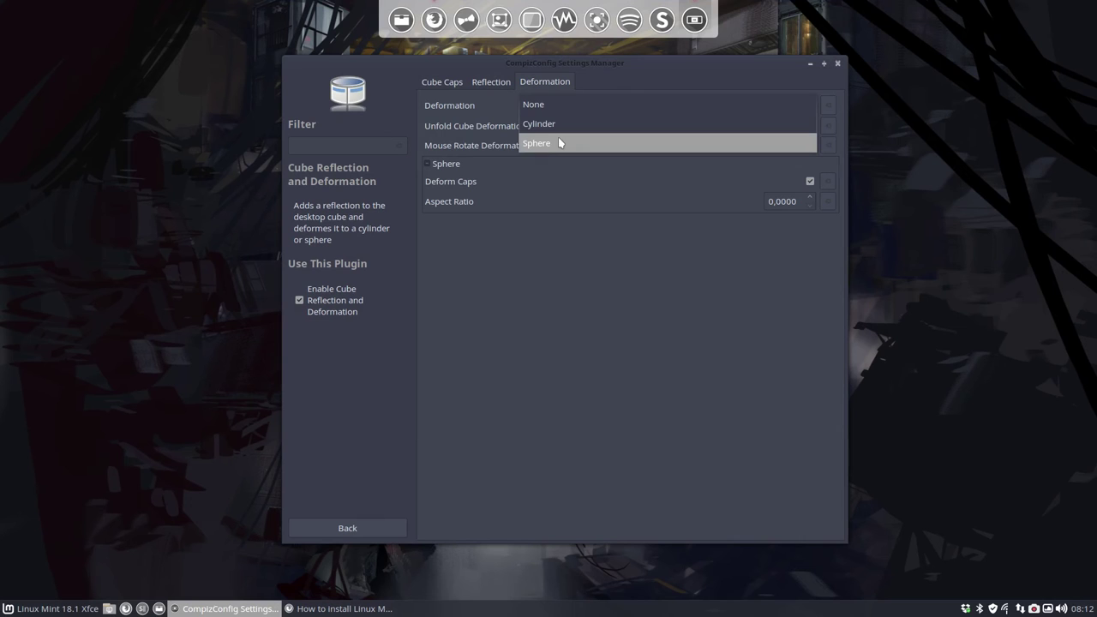
left_click(564, 132)
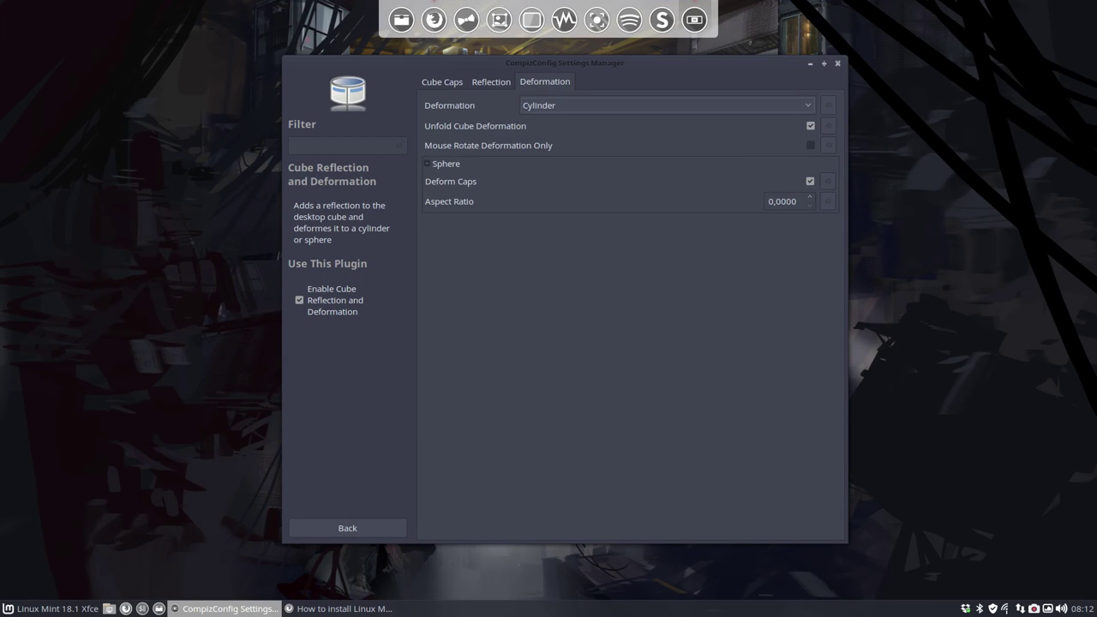
left_click_drag(161, 266, 497, 107)
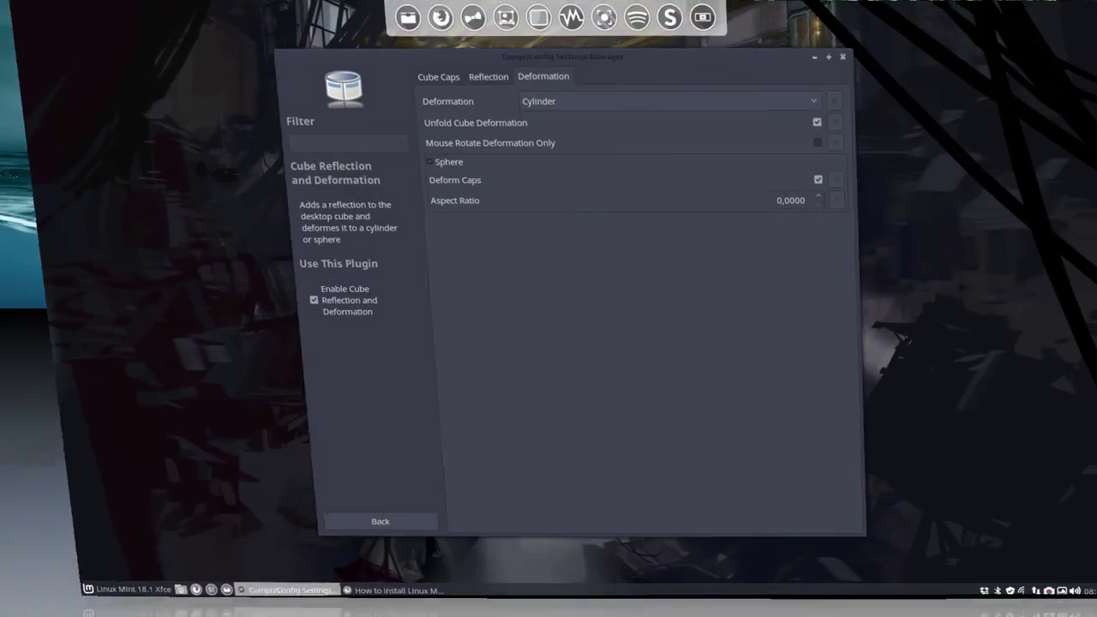
left_click(518, 110)
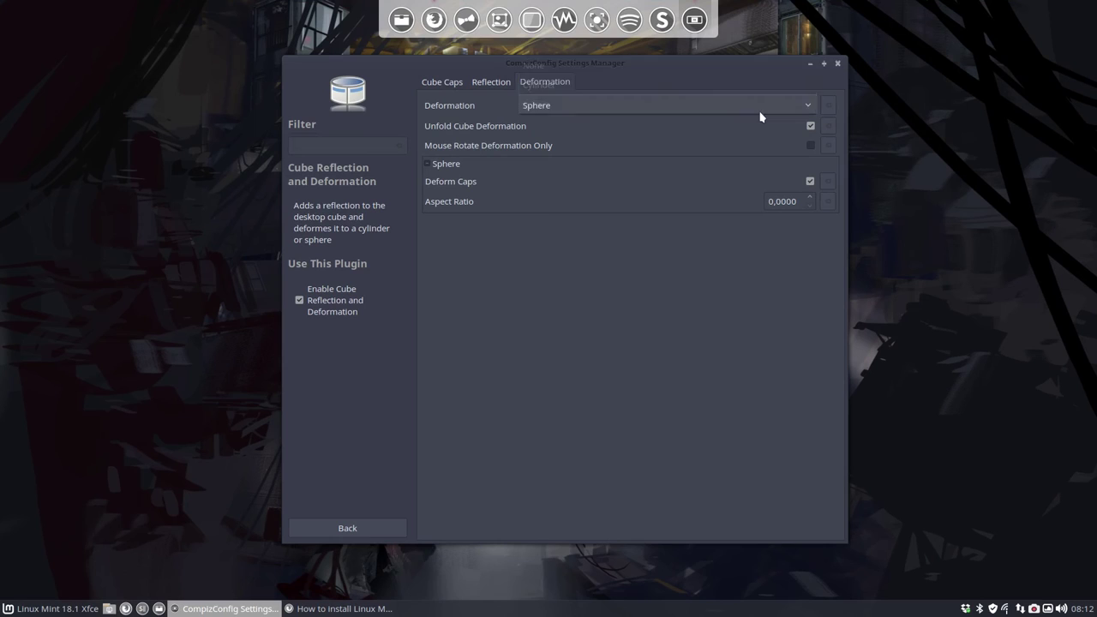
Step: Set the cube's Deformation back to None, preview the rotating cube and return to the plugin overview
left_click(718, 70)
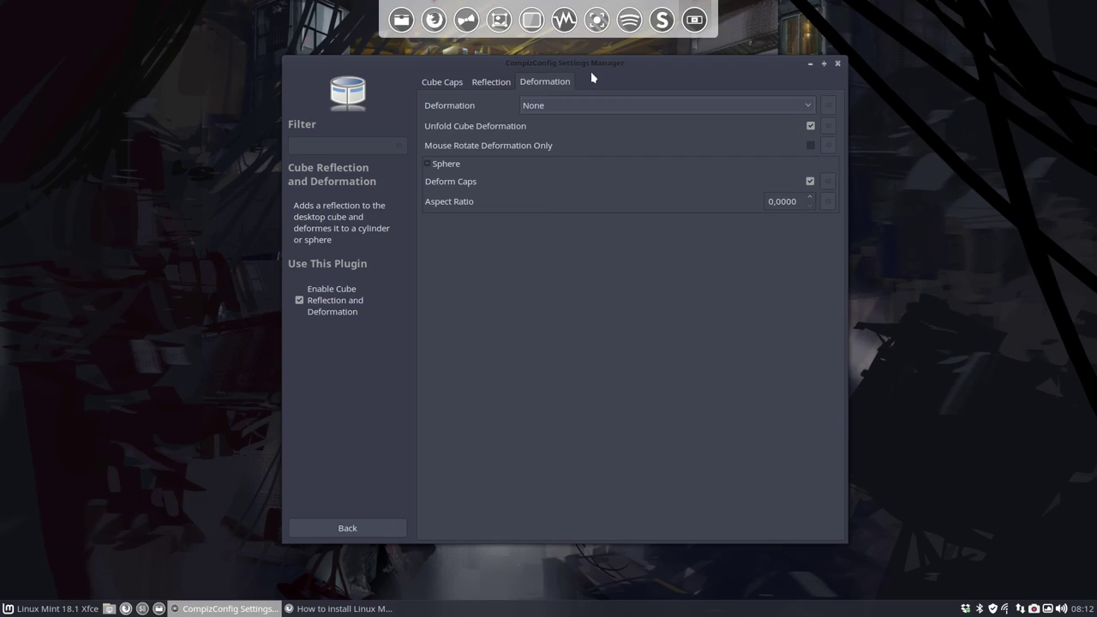
left_click_drag(550, 98, 289, 226)
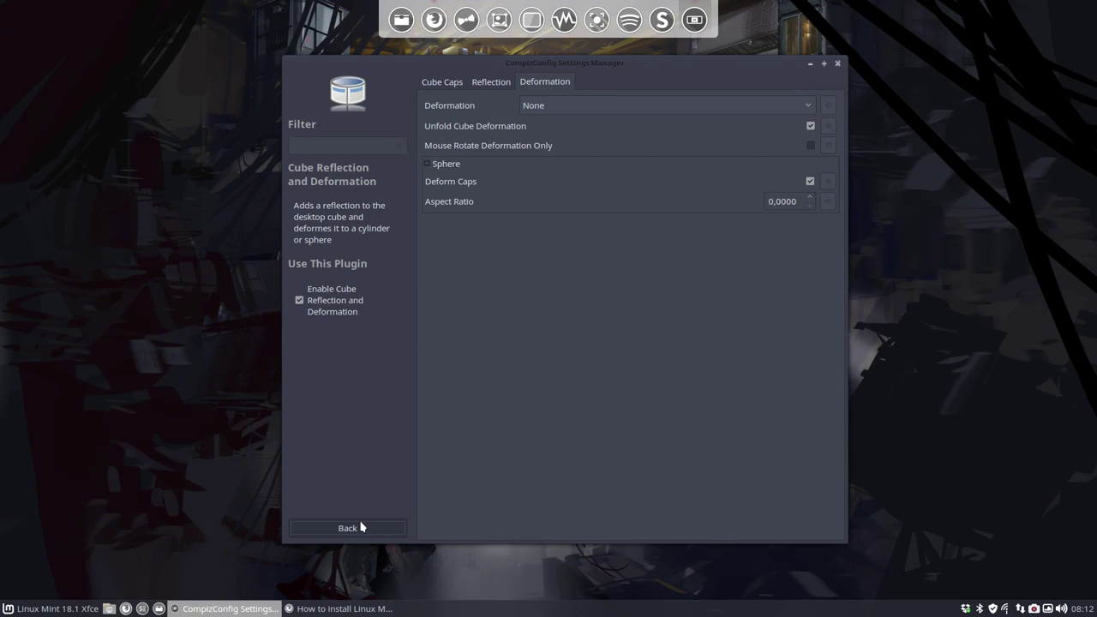
left_click(360, 524)
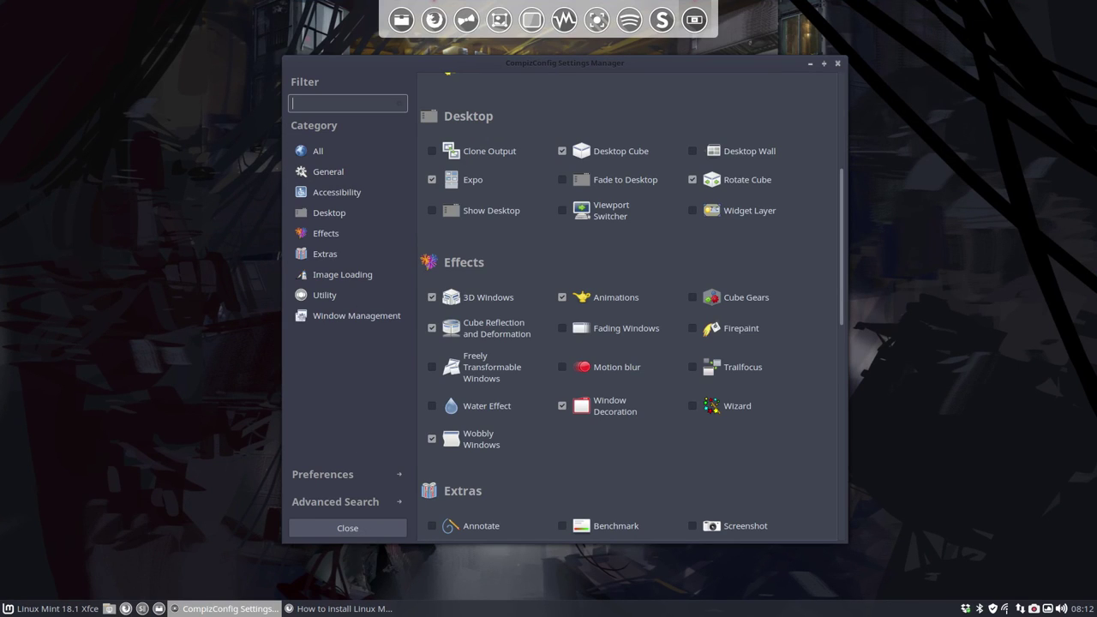